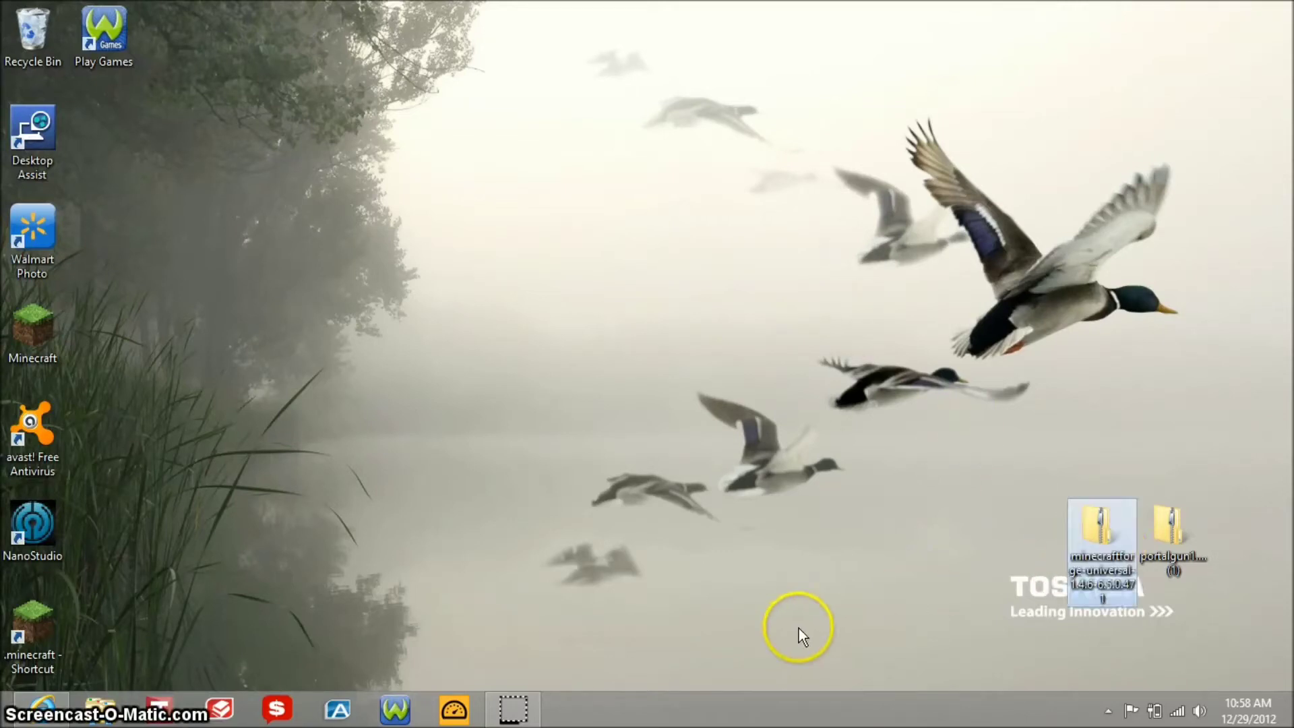
Bring Internet Explorer back and go to the PortalGun Download page on iChun's blog
{"action": "left_click", "coordinate": [51, 719]}
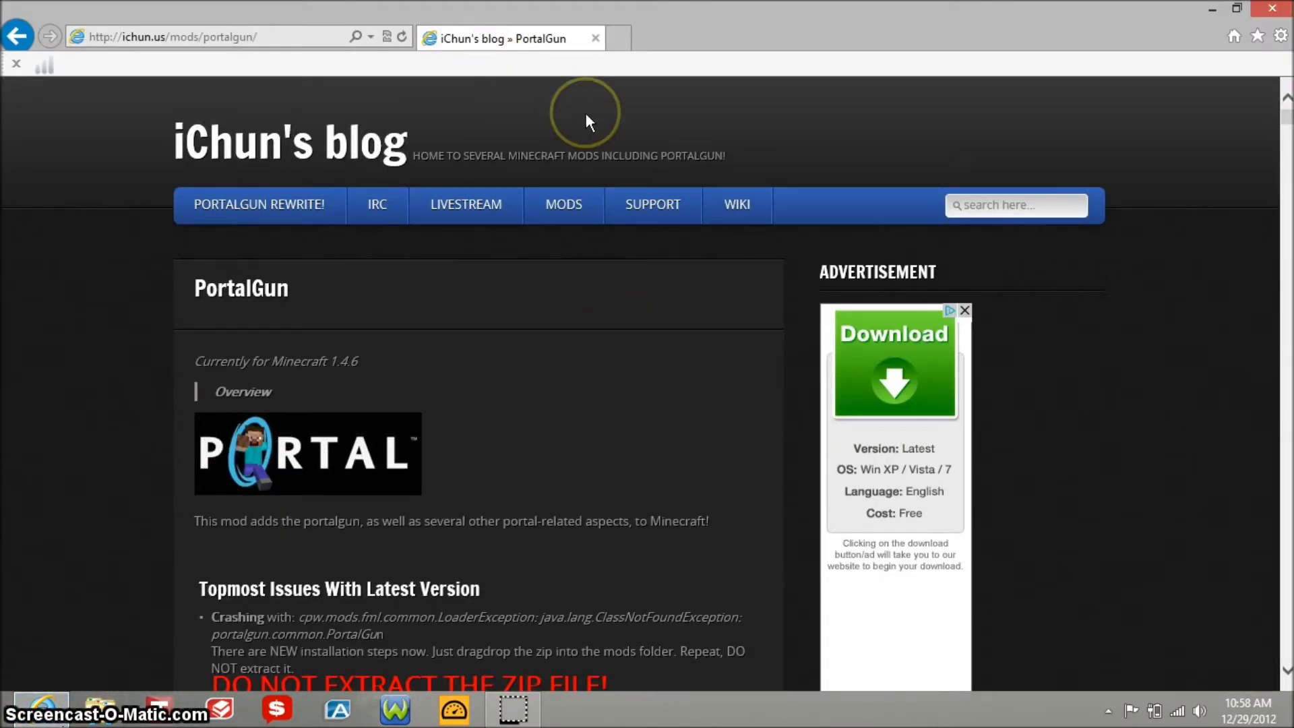
{"action": "mouse_move", "coordinate": [573, 215]}
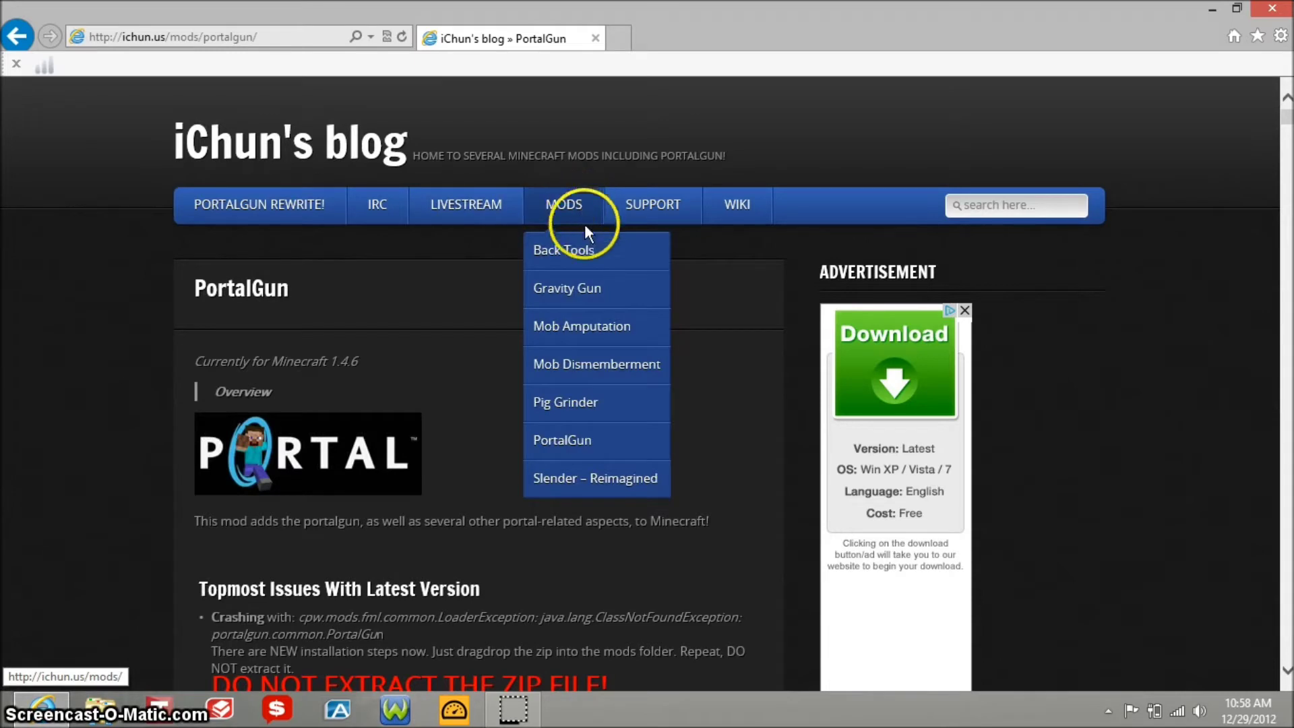
{"action": "mouse_move", "coordinate": [604, 437]}
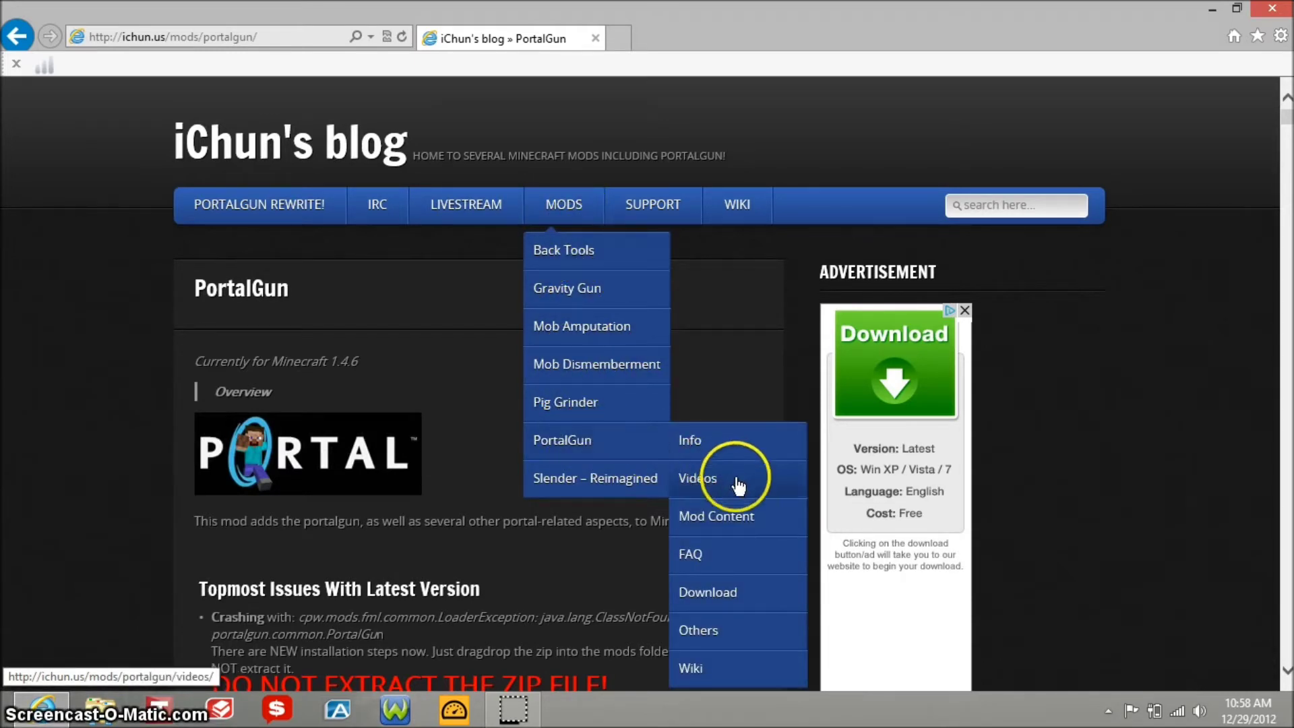
{"action": "left_click", "coordinate": [723, 597]}
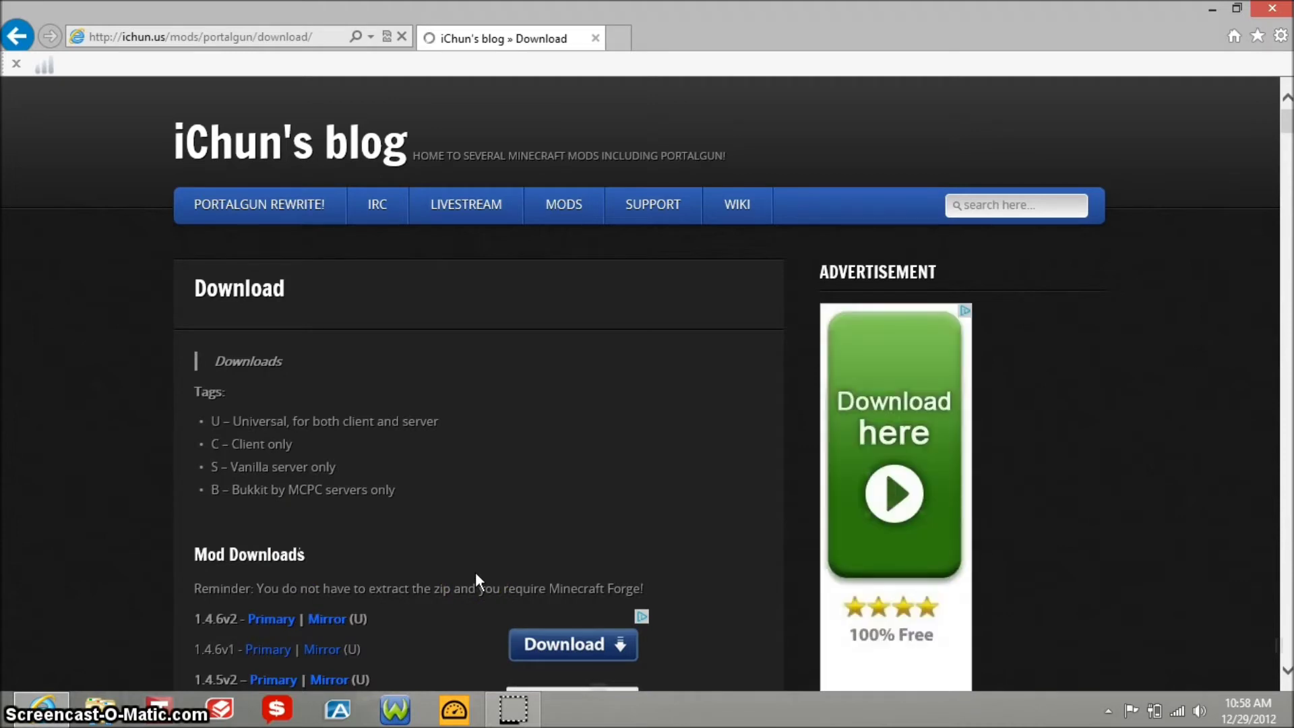
Scroll down to the Mod Downloads list and open the PortalGun 1.4.6v2 Primary link
{"action": "scroll", "coordinate": [341, 444], "scroll_direction": "down", "scroll_amount": 1}
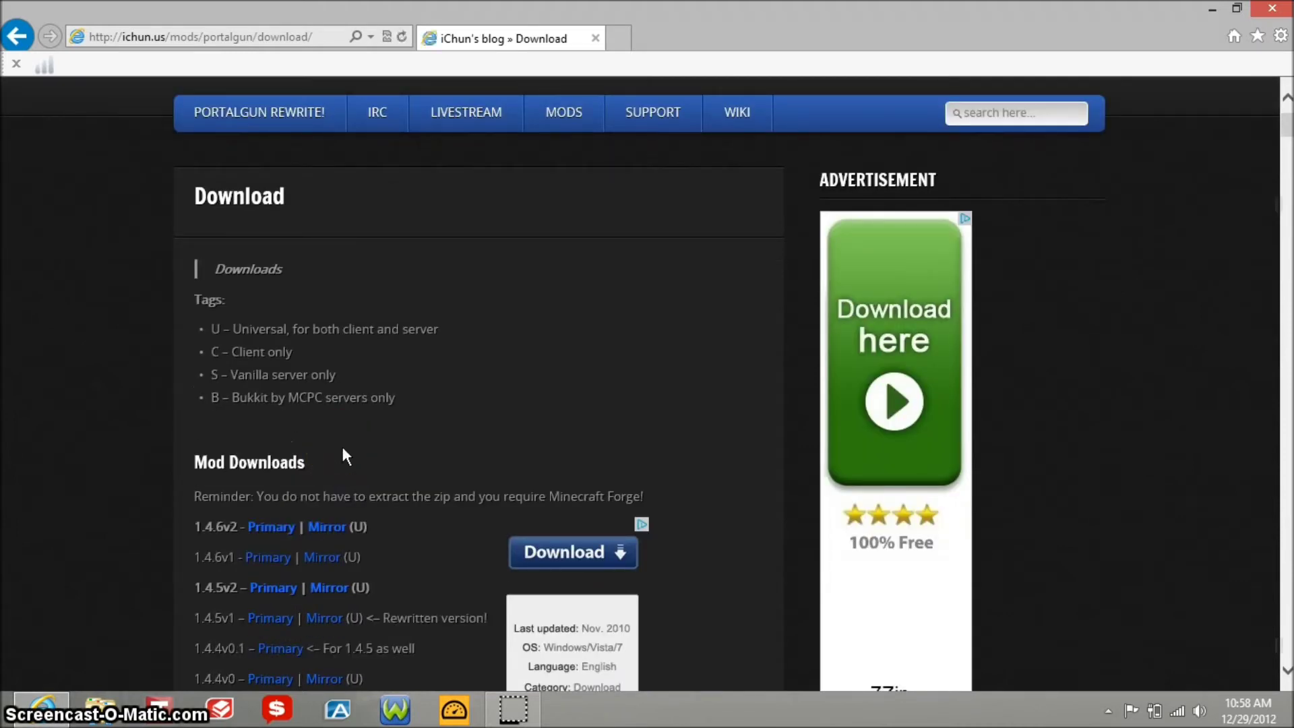
{"action": "scroll", "coordinate": [463, 472], "scroll_direction": "down", "scroll_amount": 1}
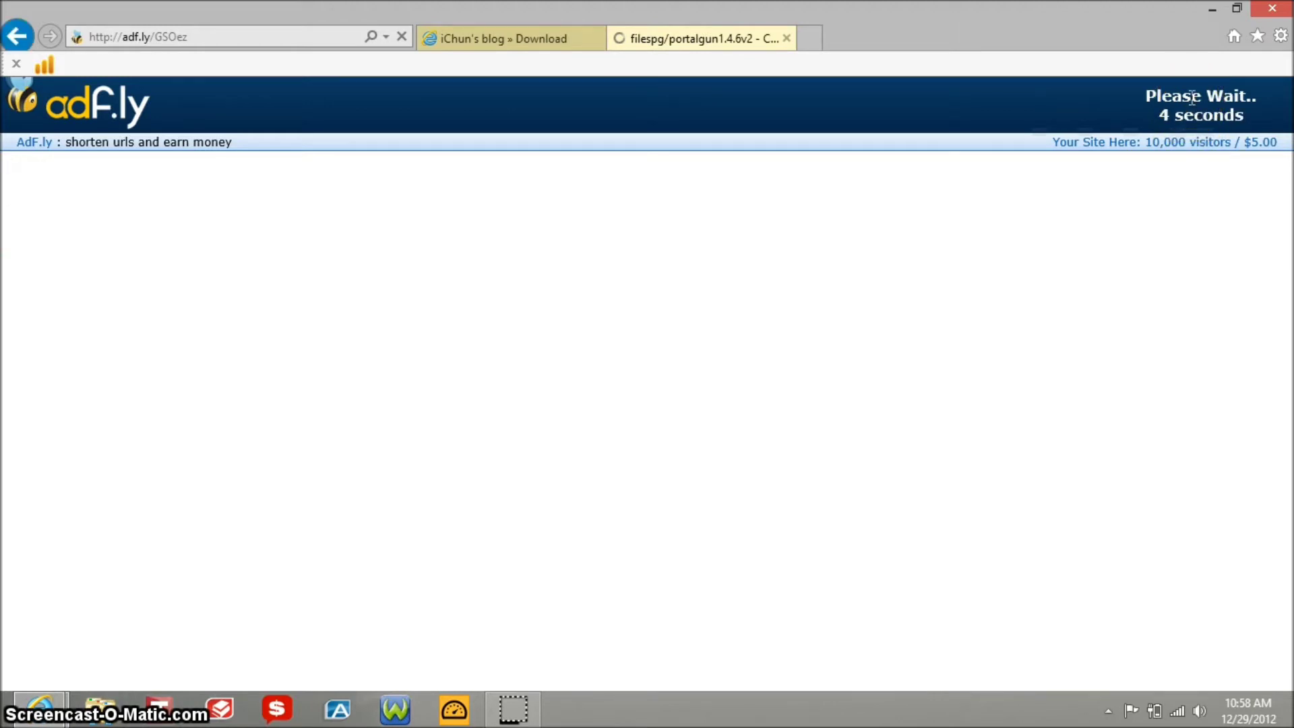
Skip the adf.ly ad to reach the portalgun1.4.6v2 zip download, then close Internet Explorer
{"action": "left_click", "coordinate": [966, 148]}
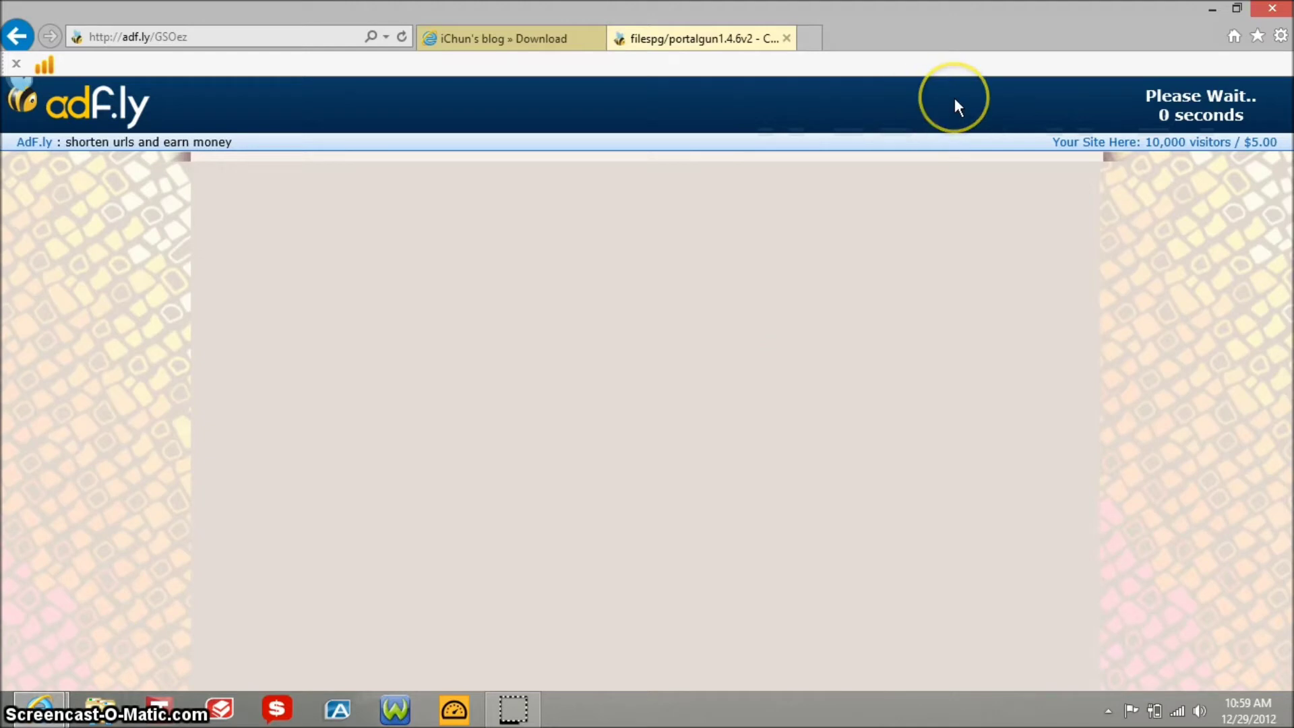
{"action": "left_click", "coordinate": [1150, 88]}
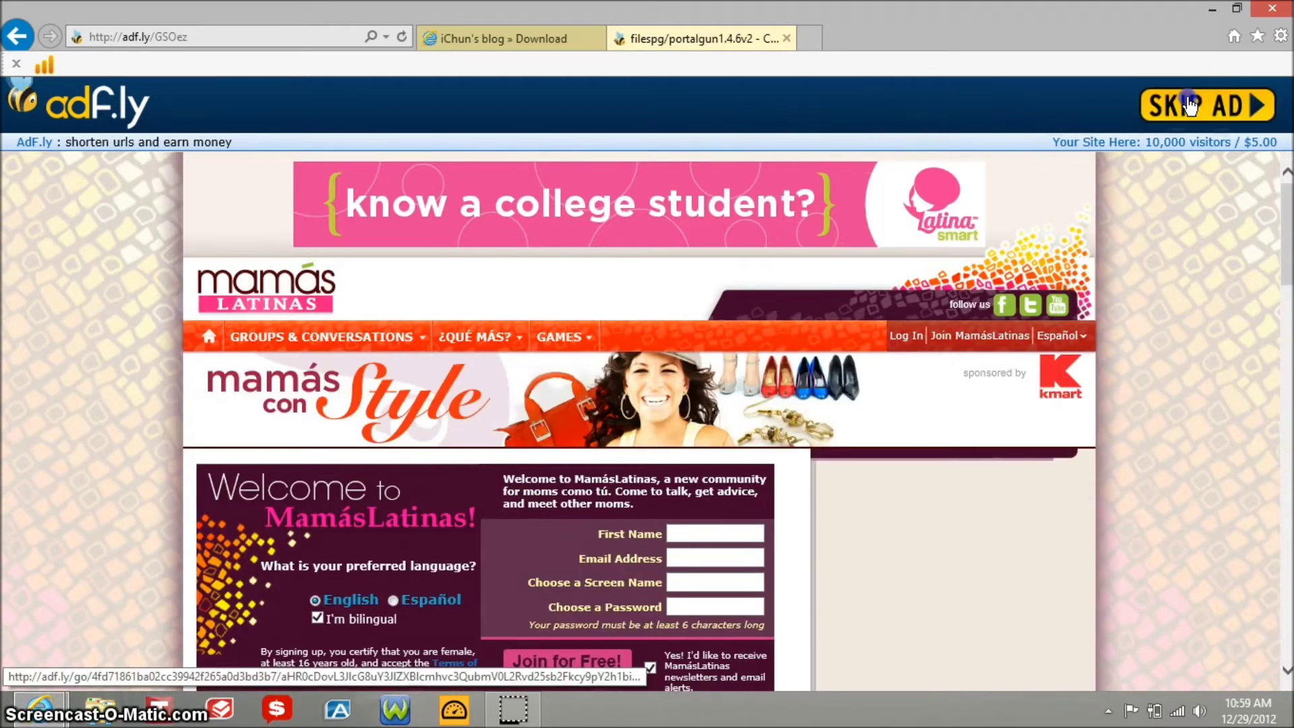
{"action": "left_click", "coordinate": [1188, 105]}
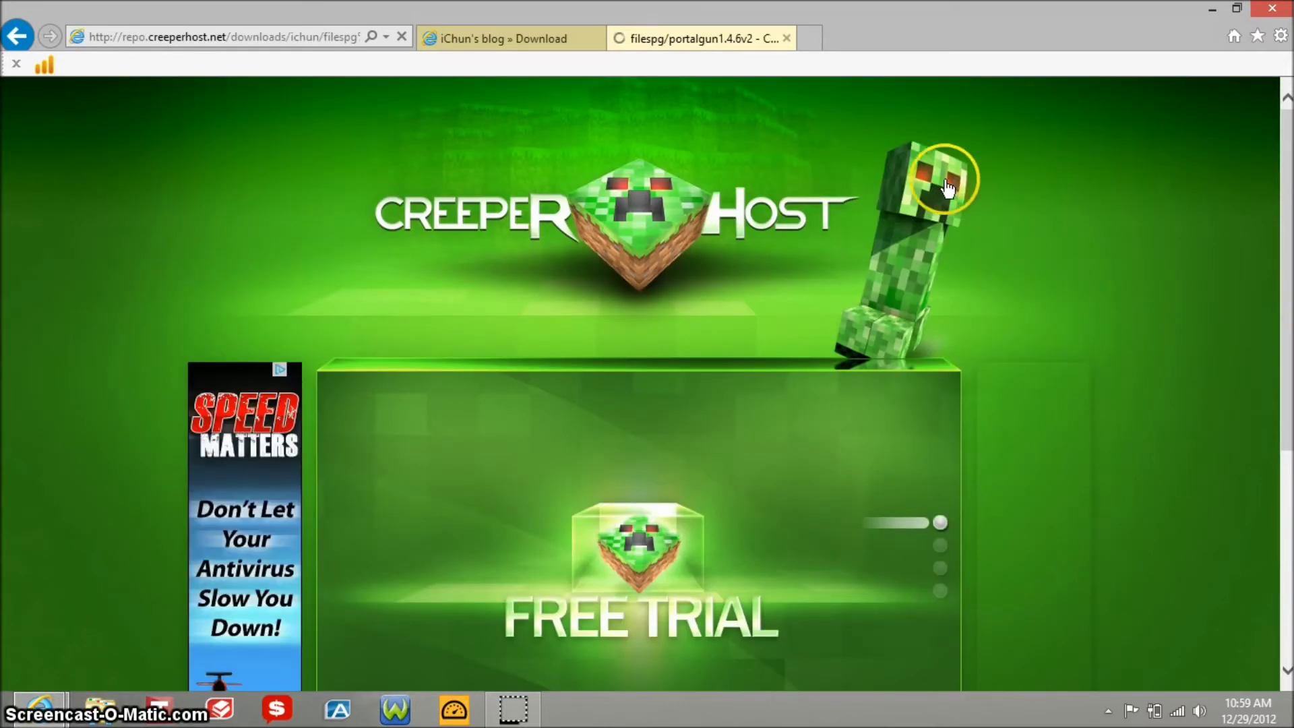
{"action": "scroll", "coordinate": [766, 181], "scroll_direction": "down", "scroll_amount": 5}
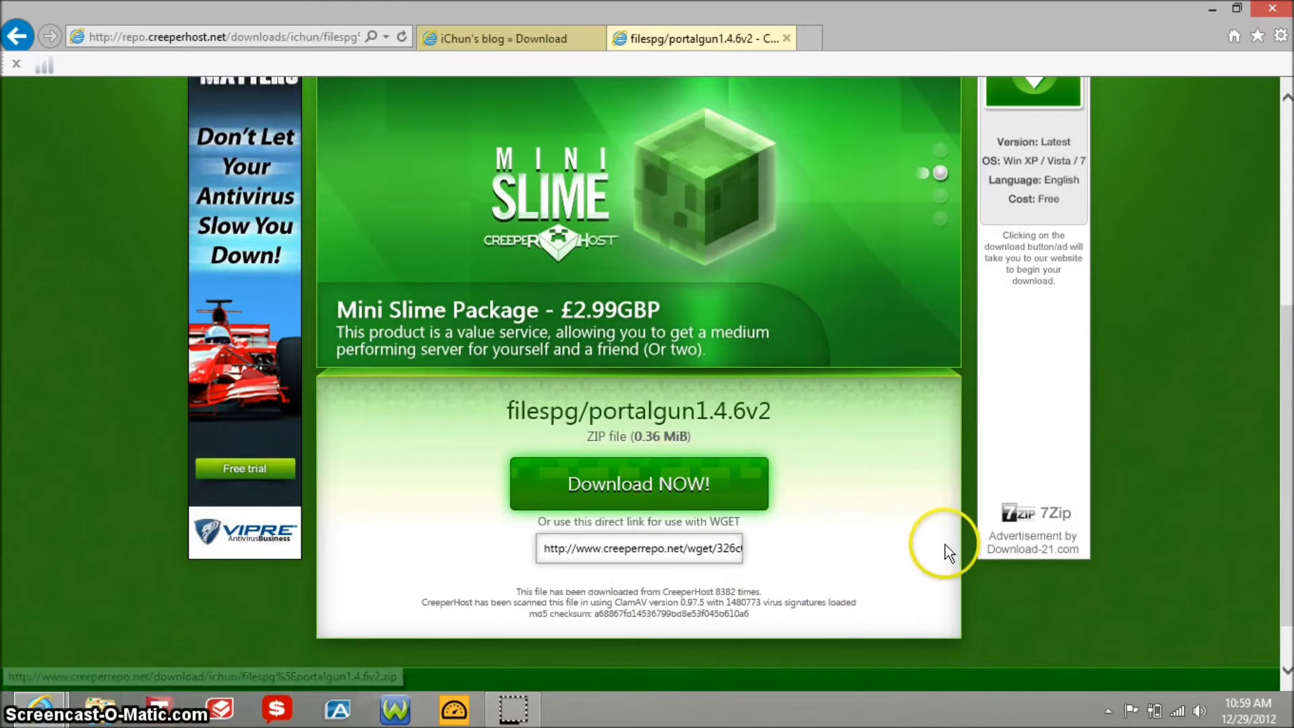
{"action": "left_click", "coordinate": [1265, 13]}
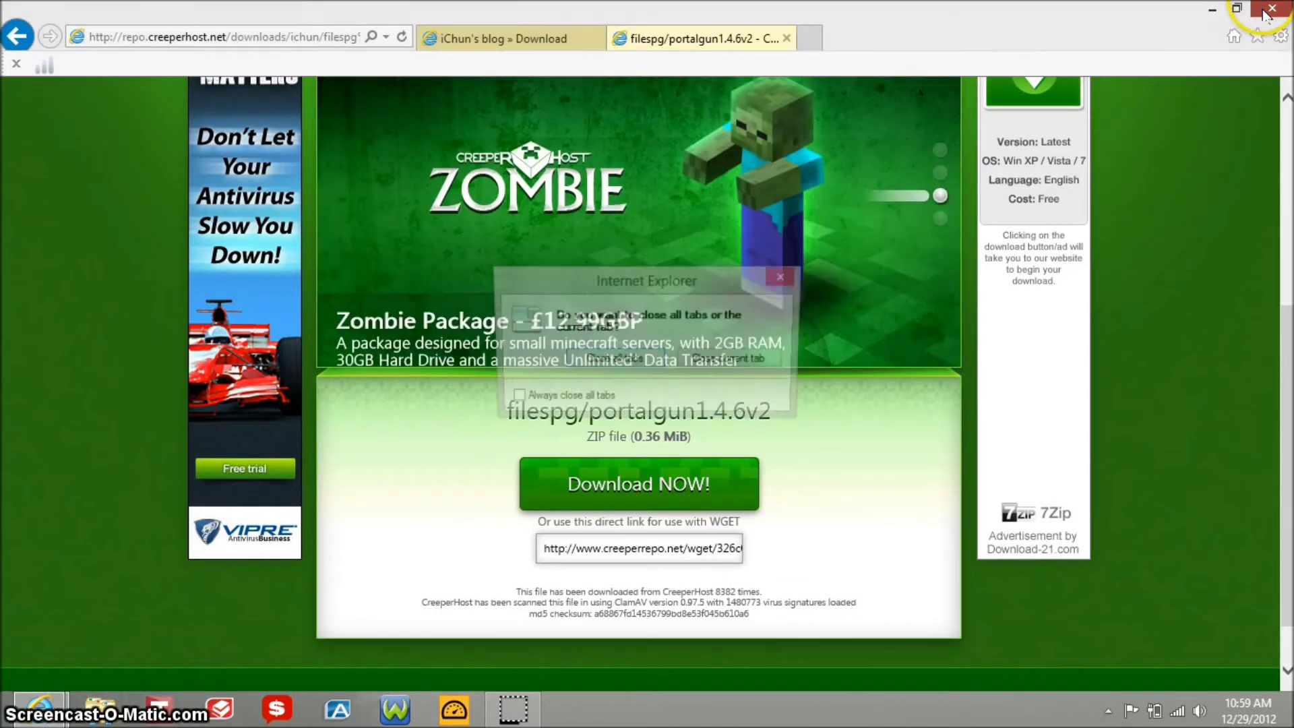
Close all browser tabs and place the Forge and Portal Gun zips side by side on the desktop
{"action": "left_click", "coordinate": [616, 359]}
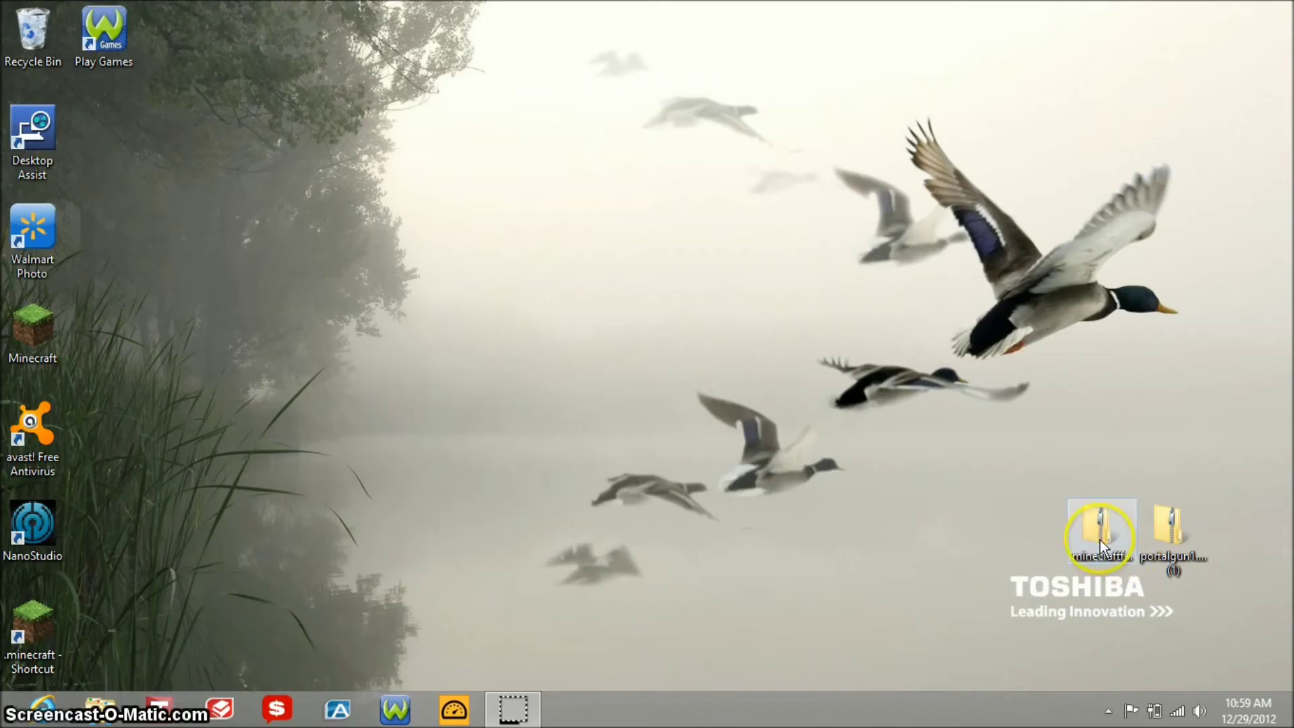
{"action": "left_click_drag", "start_coordinate": [1100, 540], "coordinate": [1018, 537]}
{"action": "left_click_drag", "start_coordinate": [1155, 543], "coordinate": [1033, 551]}
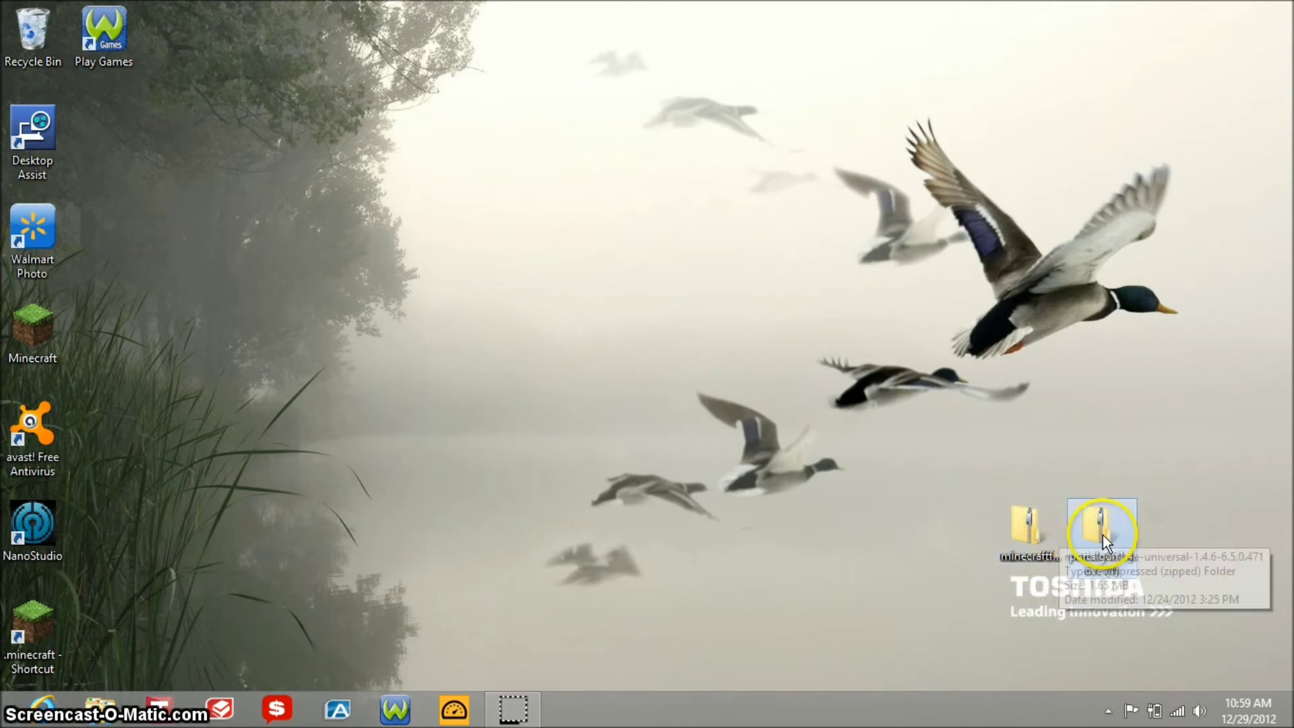
Extract the minecraftforge-universal-1.4.6-6.5.0.471 zip into a same-named Desktop folder
{"action": "right_click", "coordinate": [1021, 537]}
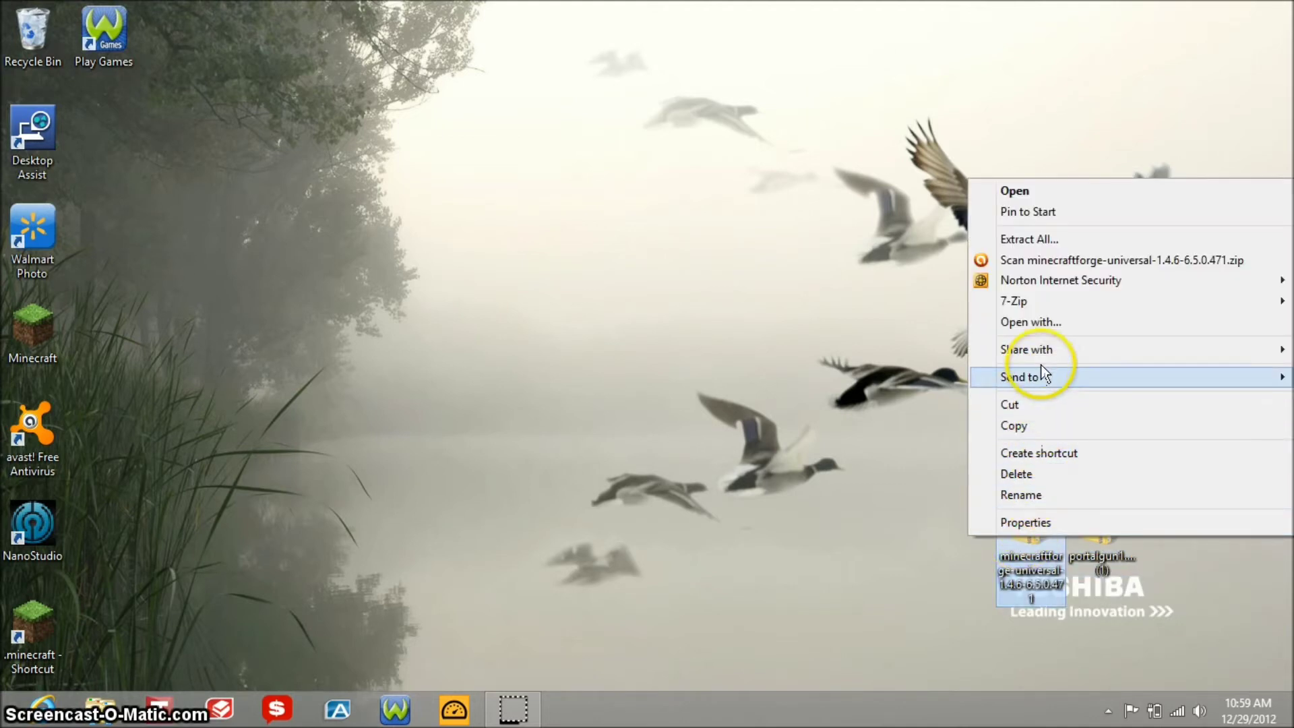
{"action": "left_click", "coordinate": [1051, 240]}
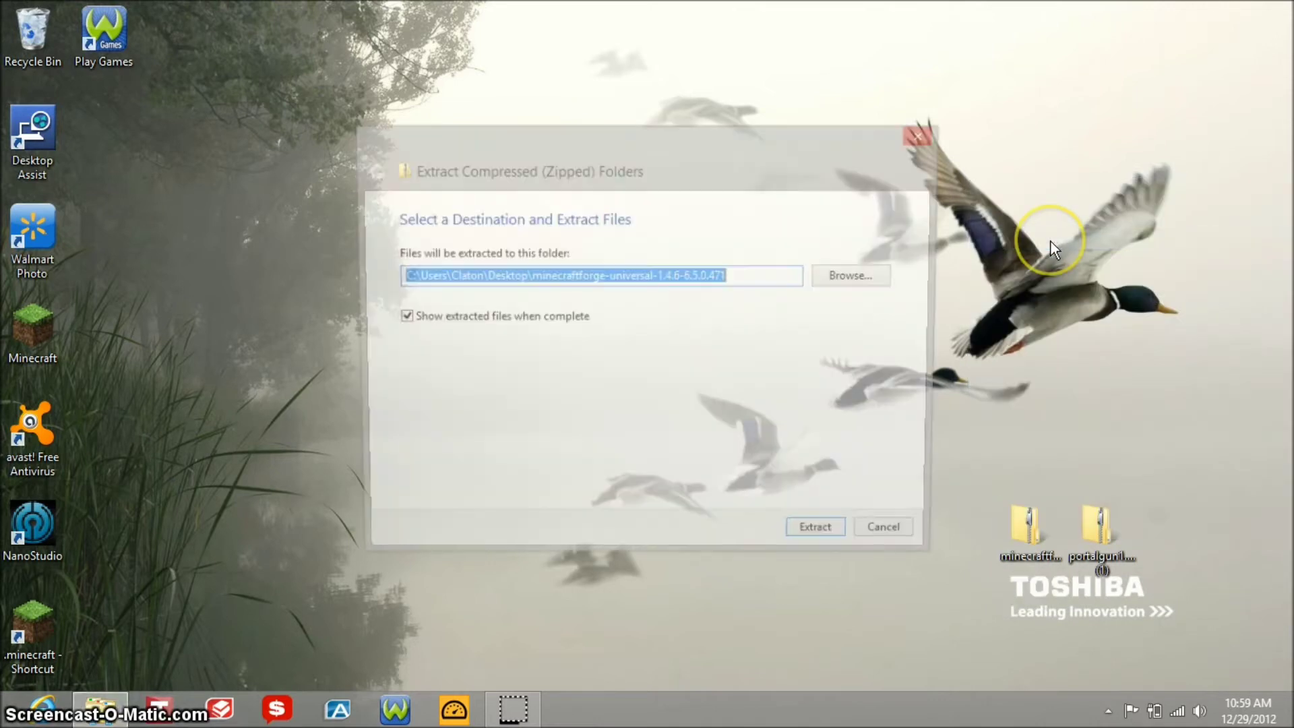
{"action": "left_click", "coordinate": [843, 543]}
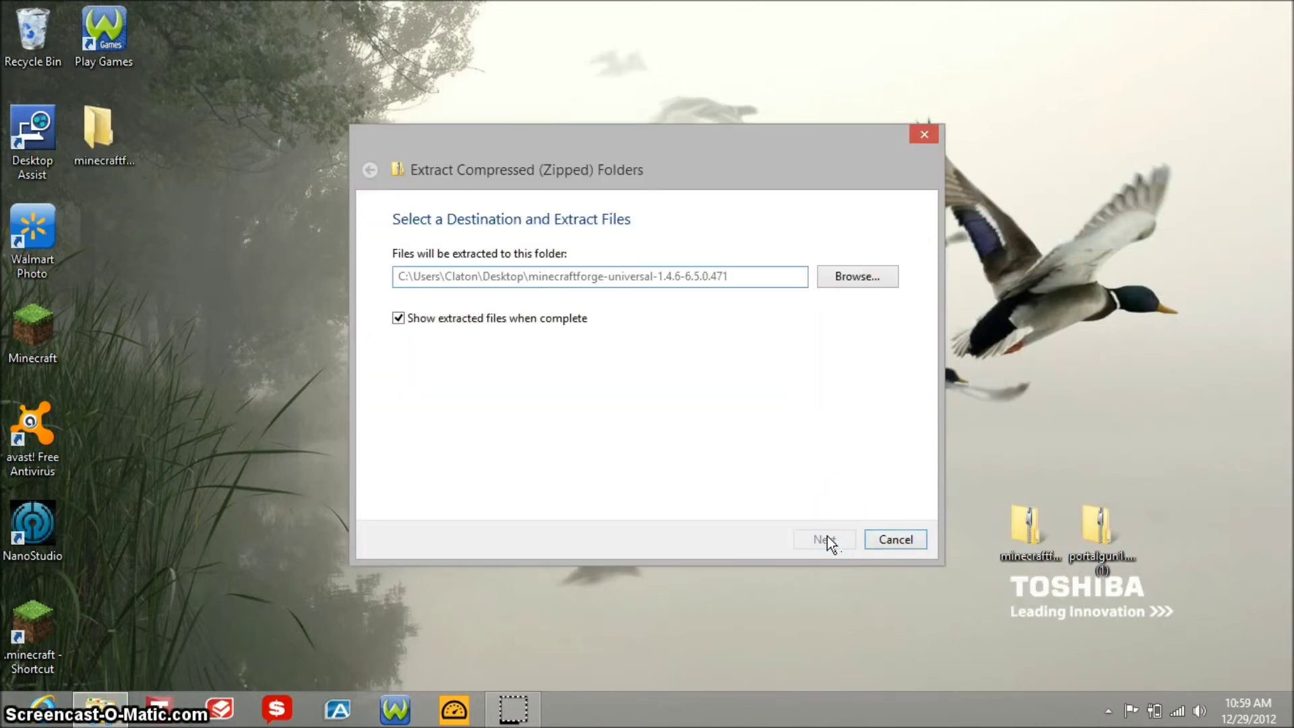
{"action": "left_click", "coordinate": [828, 543]}
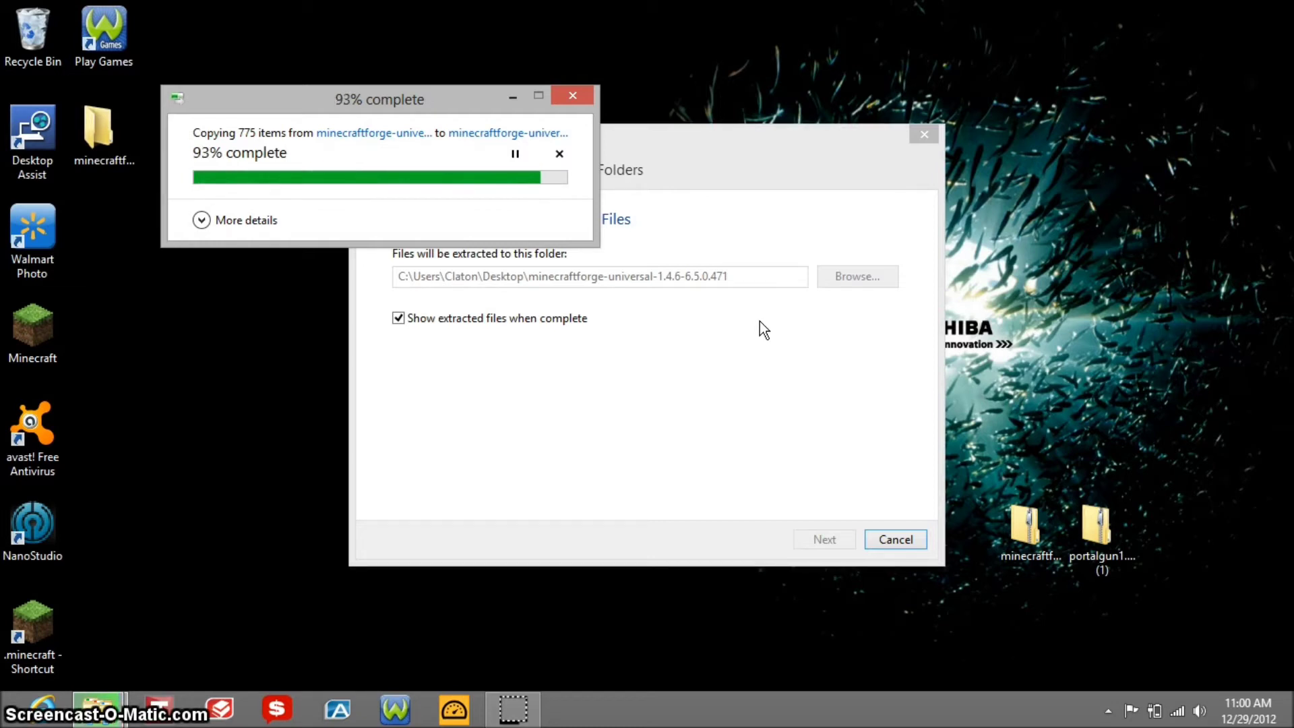
Let the extraction finish and move the opened minecraftforge-universal-1.4.6-6.5.0.471 folder window aside
{"action": "left_click", "coordinate": [765, 322]}
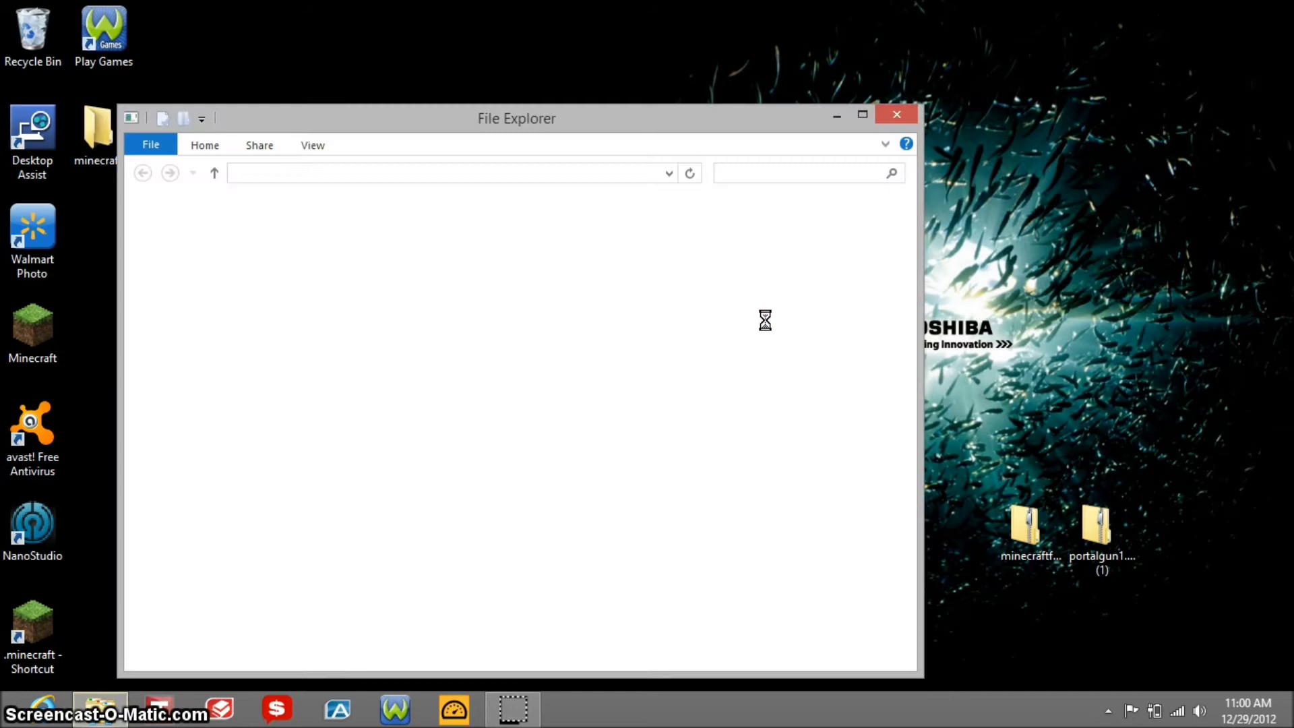
{"action": "mouse_move", "coordinate": [757, 274]}
{"action": "left_mouse_down"}
{"action": "mouse_move", "coordinate": [590, 105]}
{"action": "mouse_move", "coordinate": [968, 81]}
{"action": "left_mouse_up"}
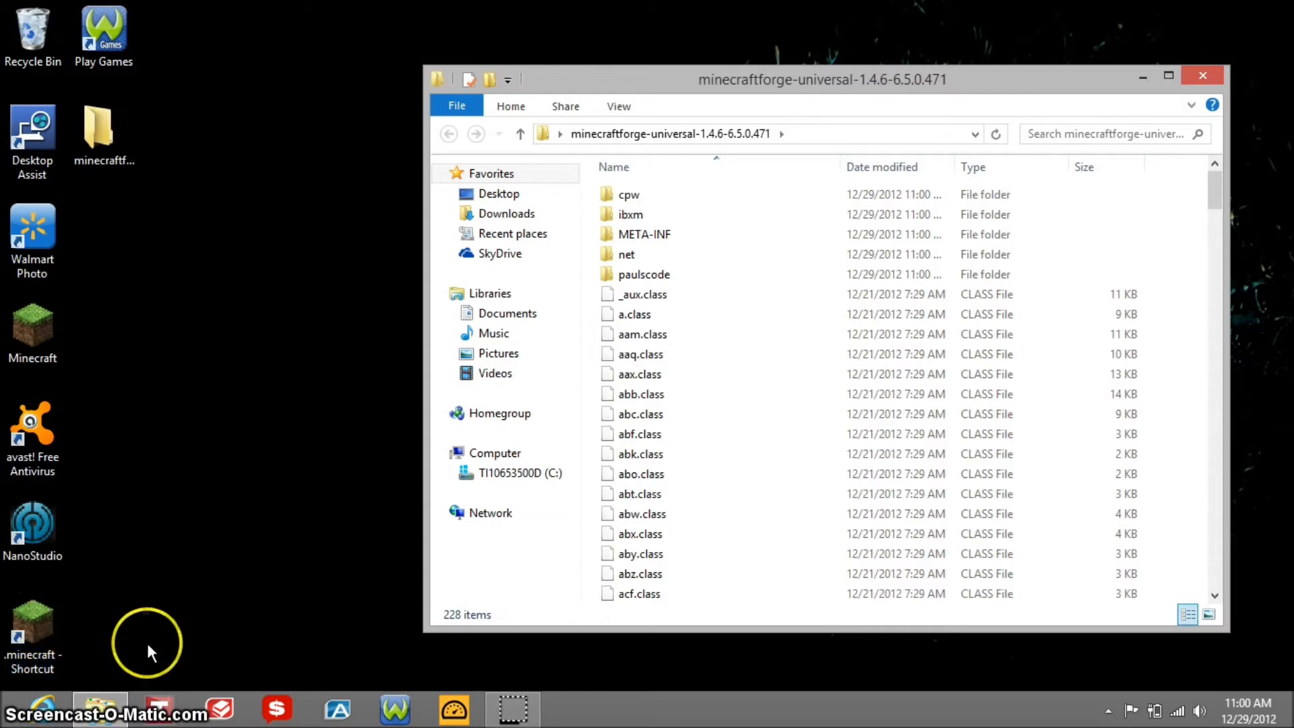
Open the Roaming application data folder through the Run dialog
{"action": "right_click", "coordinate": [14, 720]}
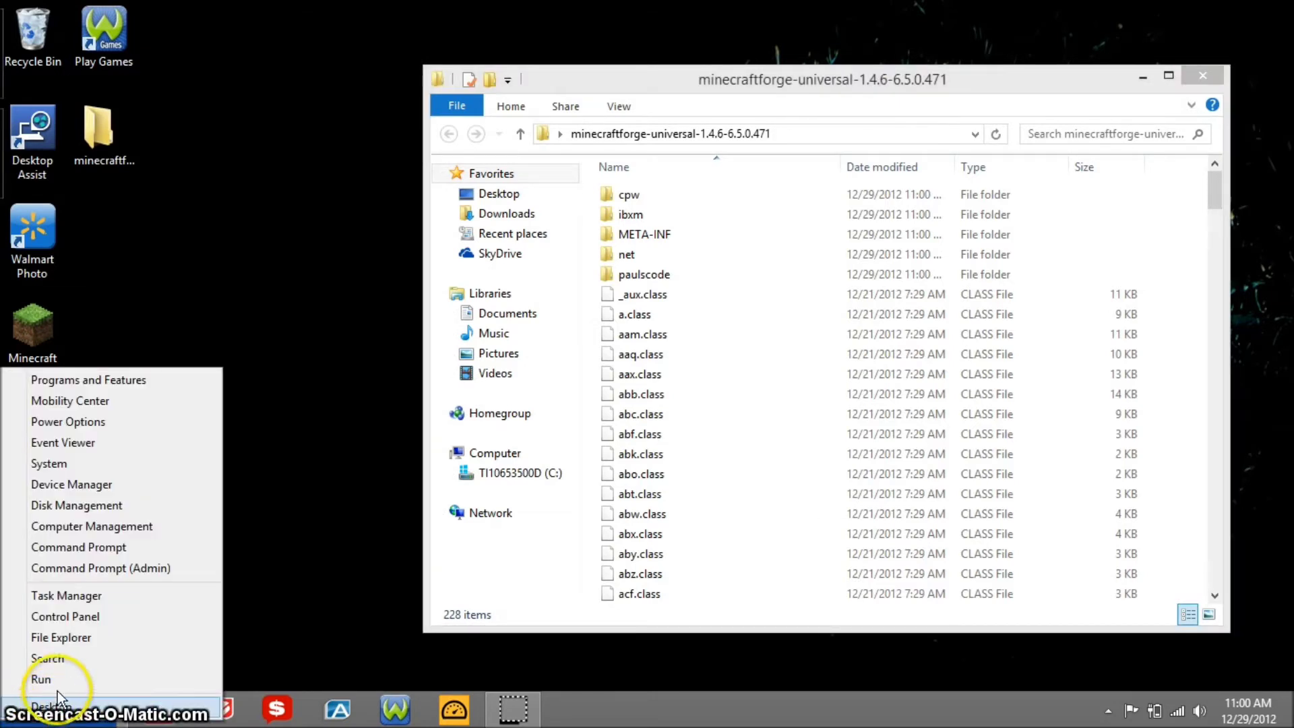
{"action": "left_click", "coordinate": [59, 681]}
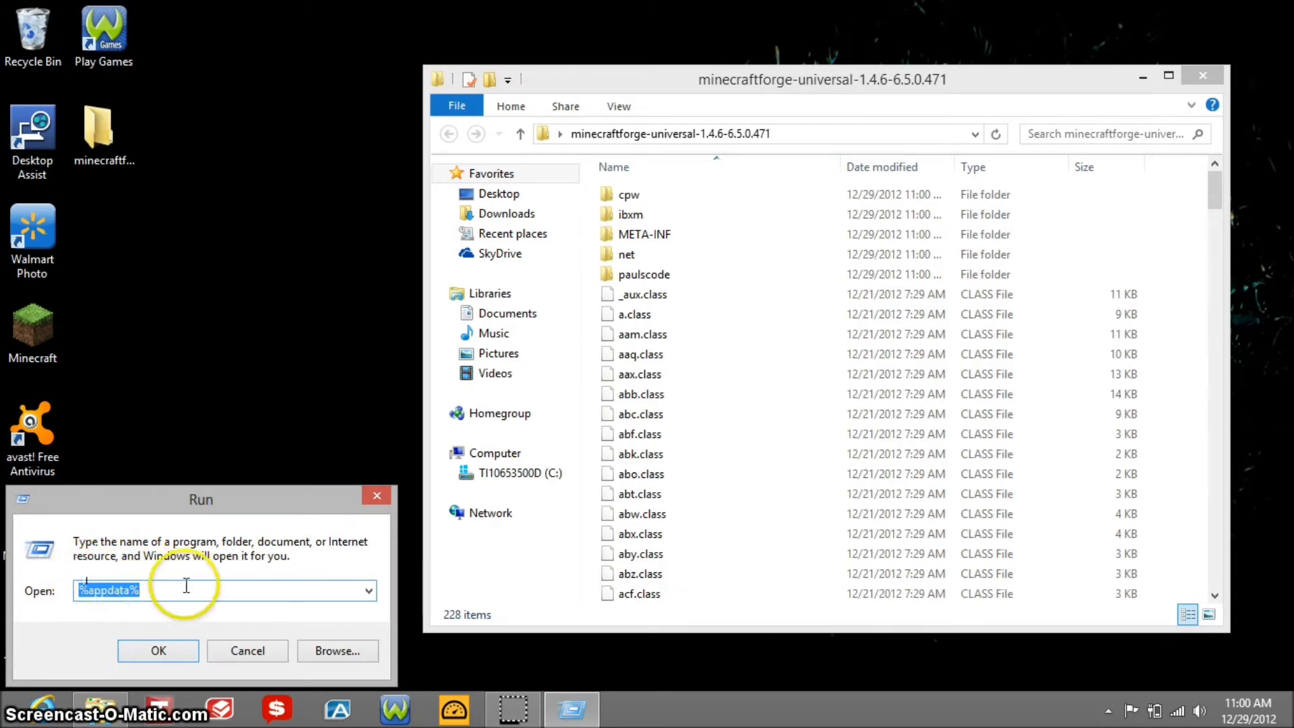
{"action": "left_click", "coordinate": [162, 648]}
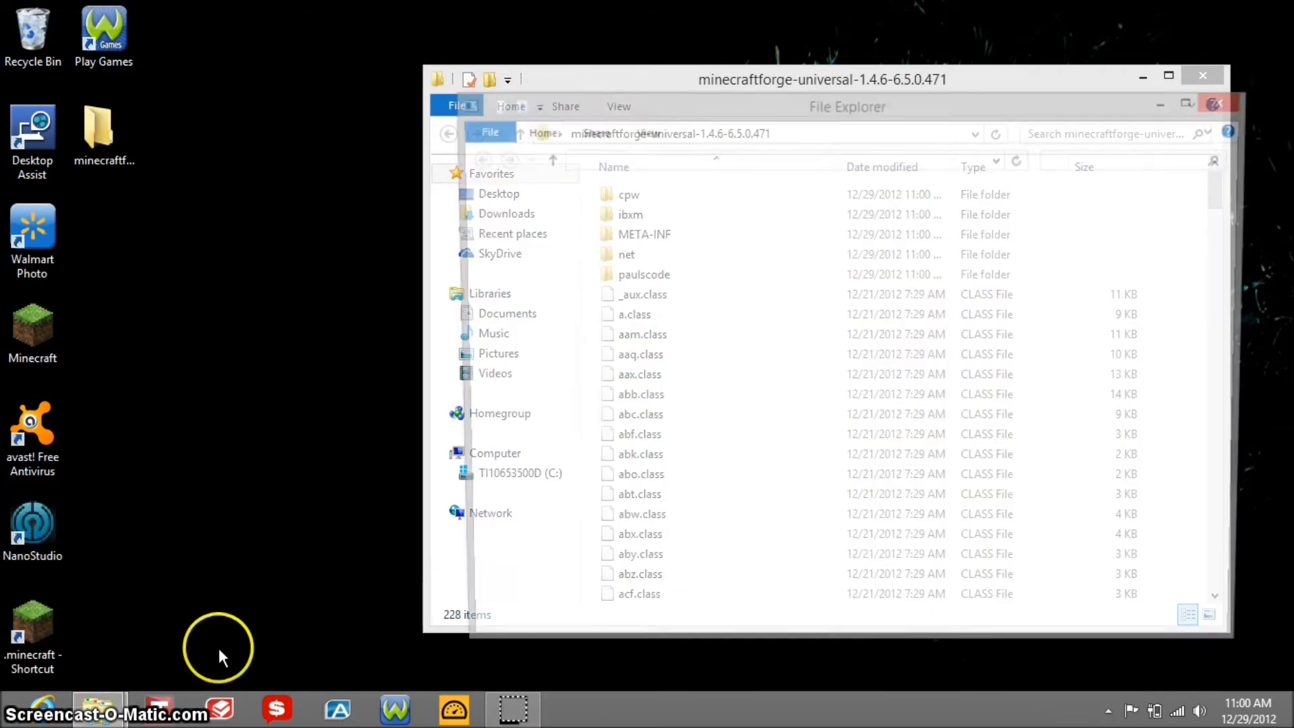
{"action": "left_click_drag", "start_coordinate": [779, 103], "coordinate": [533, 134]}
Go into .minecraft\bin and open minecraft.jar as an archive in 7-Zip
{"action": "double_click", "coordinate": [455, 250]}
{"action": "mouse_move", "coordinate": [619, 134]}
{"action": "left_mouse_down"}
{"action": "mouse_move", "coordinate": [560, 128]}
{"action": "mouse_move", "coordinate": [437, 153]}
{"action": "left_mouse_up"}
{"action": "left_click_drag", "start_coordinate": [917, 86], "coordinate": [1016, 122]}
{"action": "double_click", "coordinate": [234, 266]}
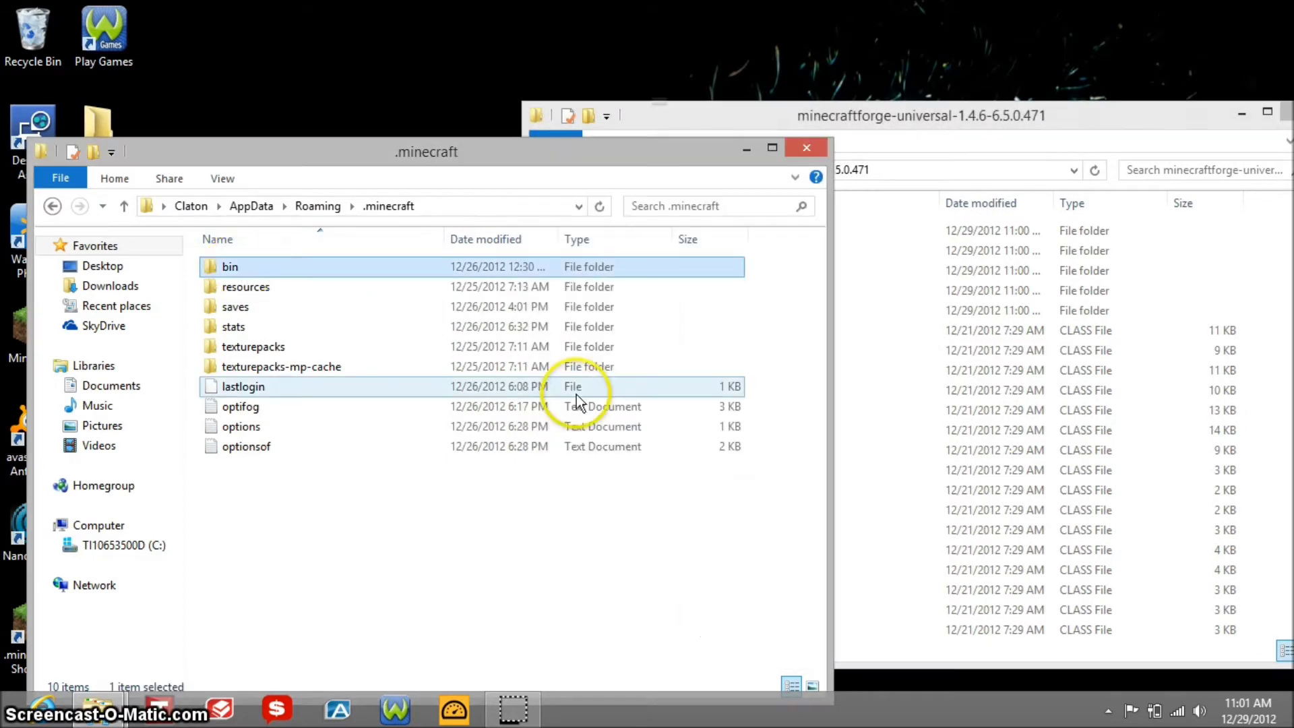
{"action": "right_click", "coordinate": [260, 370]}
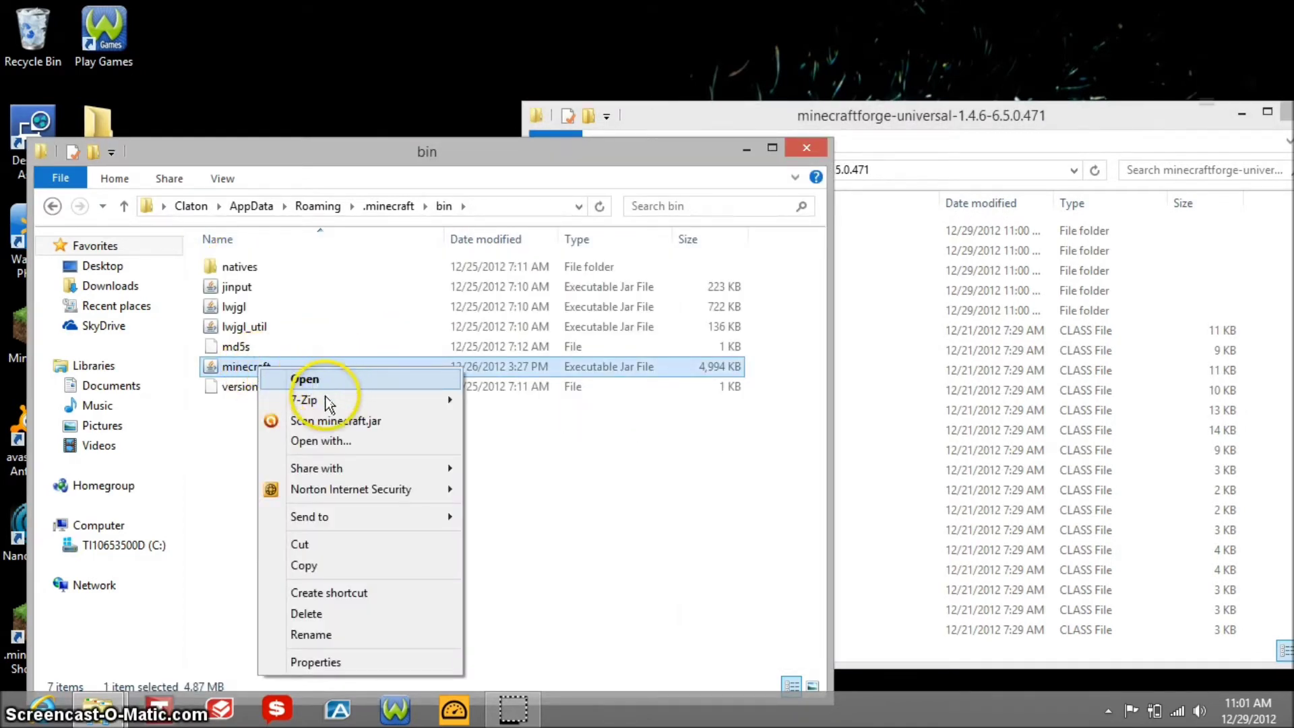
{"action": "mouse_move", "coordinate": [332, 403]}
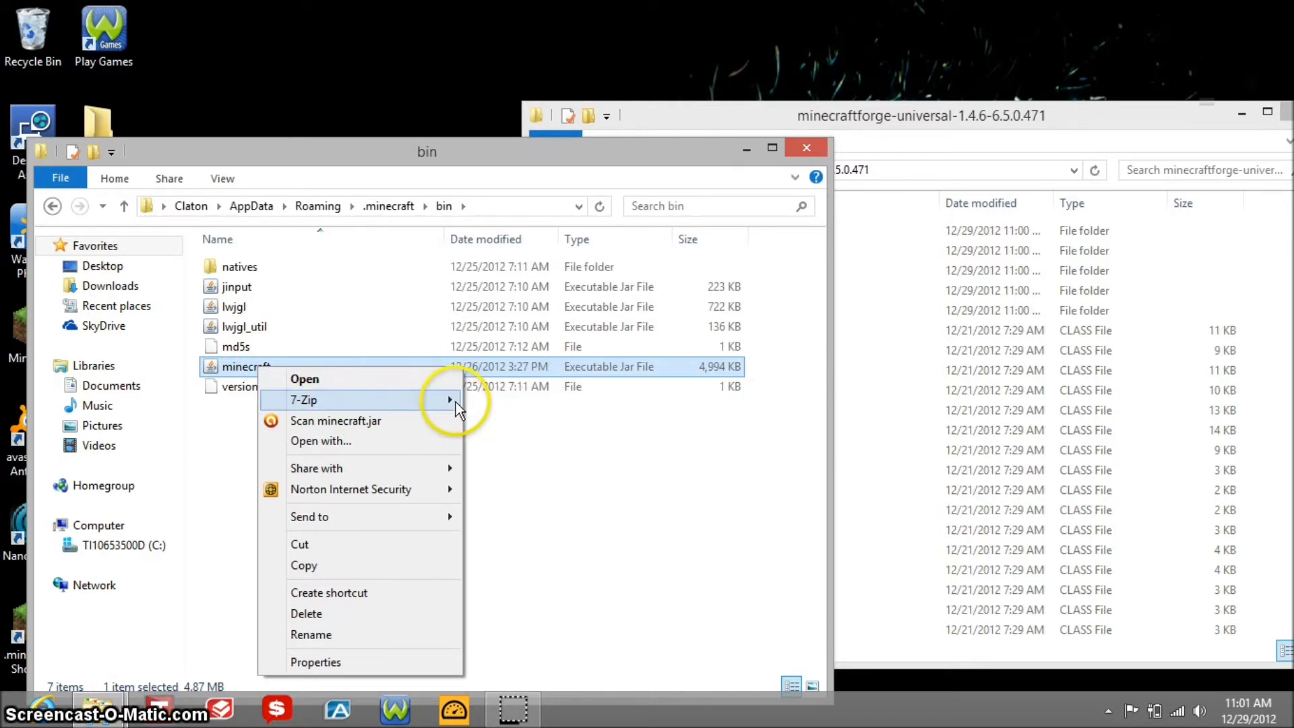
{"action": "left_click", "coordinate": [539, 403]}
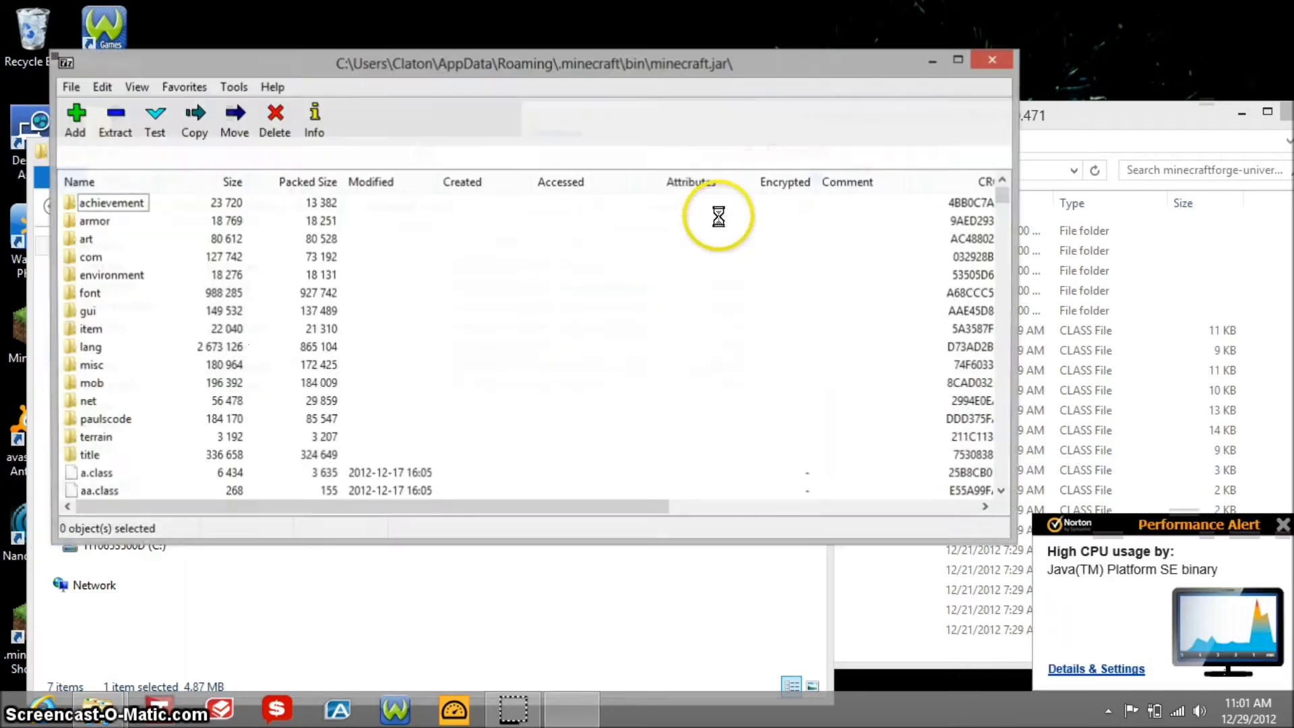
Close the bin folder, the minecraft.jar archive and the Forge folder windows
{"action": "left_click_drag", "start_coordinate": [534, 34], "coordinate": [218, 82]}
{"action": "left_click_drag", "start_coordinate": [364, 67], "coordinate": [279, 289]}
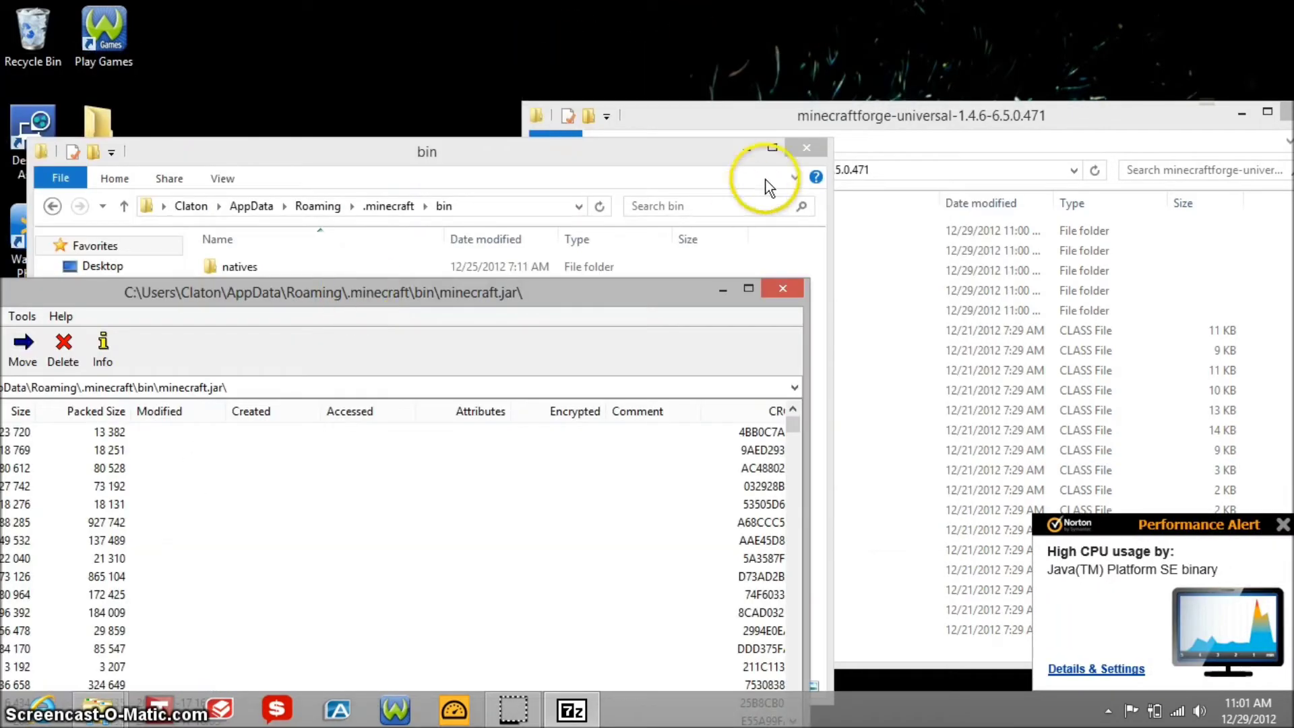
{"action": "left_click", "coordinate": [786, 150]}
{"action": "left_click_drag", "start_coordinate": [364, 289], "coordinate": [266, 195]}
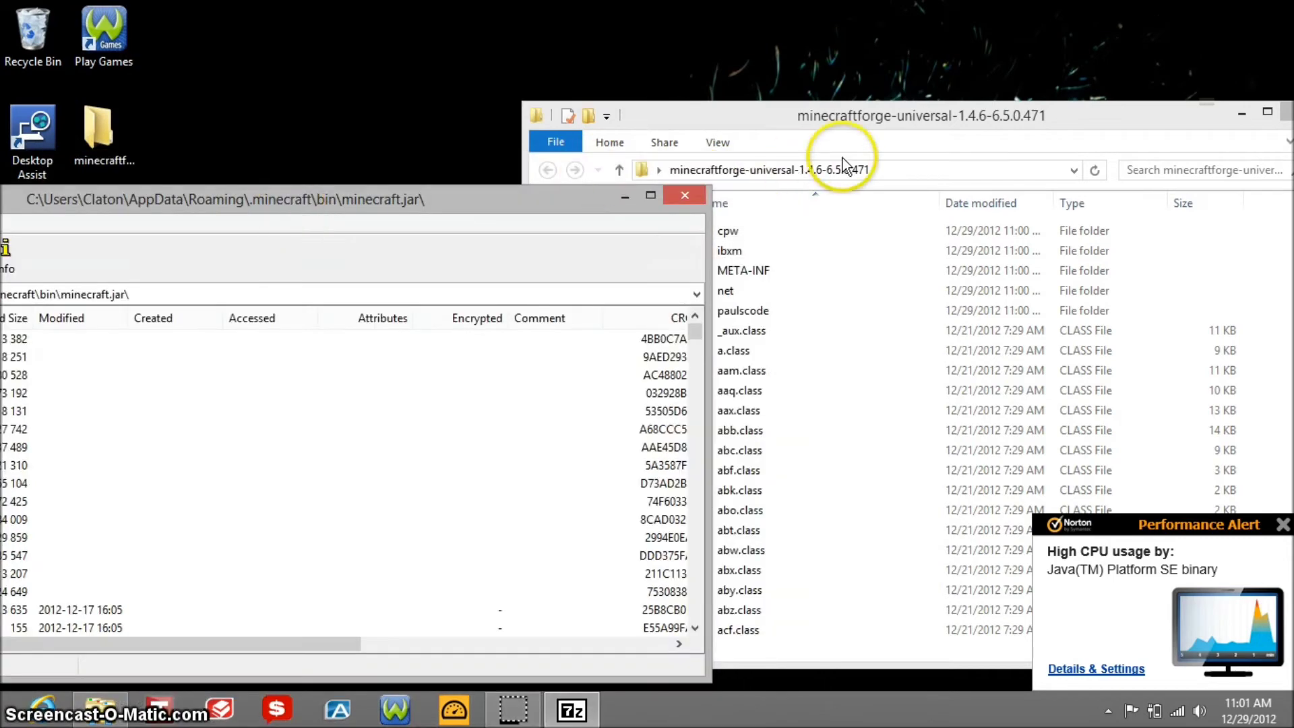
{"action": "left_click_drag", "start_coordinate": [843, 116], "coordinate": [1026, 120]}
{"action": "mouse_move", "coordinate": [490, 192]}
{"action": "left_mouse_down"}
{"action": "mouse_move", "coordinate": [653, 142]}
{"action": "mouse_move", "coordinate": [720, 171]}
{"action": "mouse_move", "coordinate": [646, 165]}
{"action": "mouse_move", "coordinate": [507, 205]}
{"action": "left_mouse_up"}
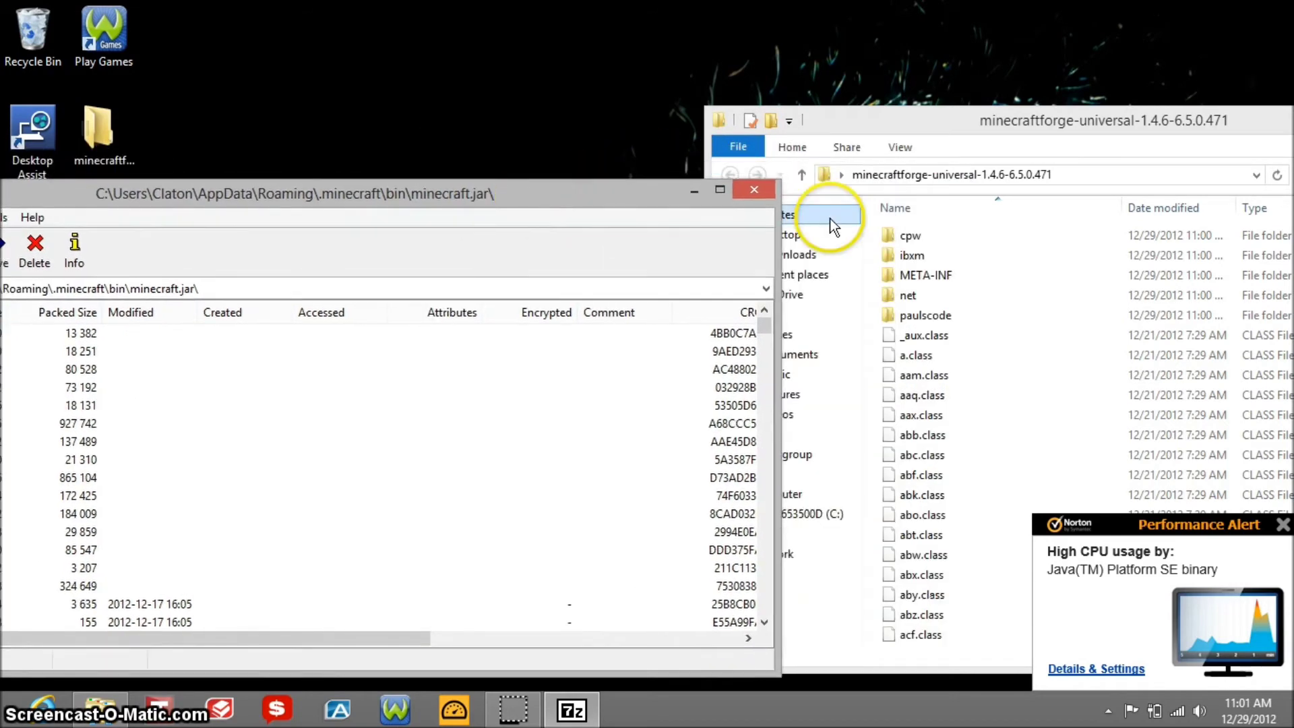
{"action": "left_click", "coordinate": [747, 188]}
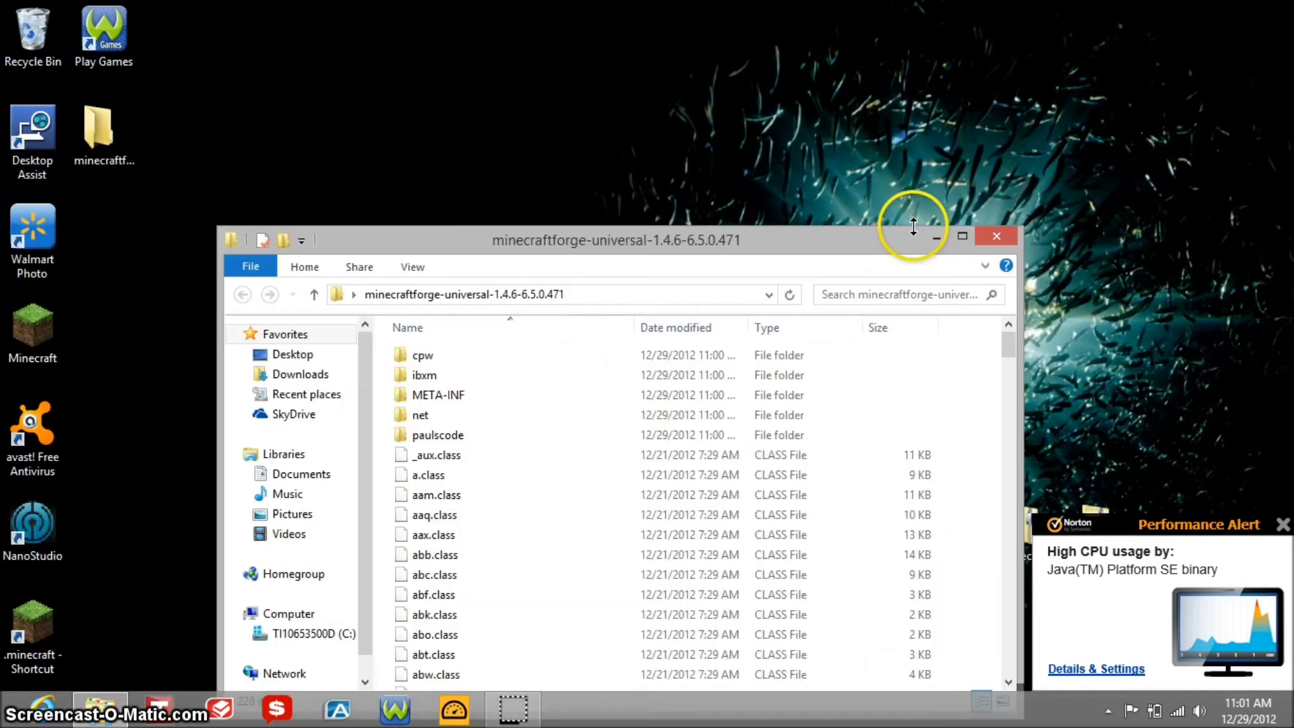
{"action": "left_click", "coordinate": [1007, 236]}
Launch Minecraft, enable Force update in Options, and log in to download a fresh game
{"action": "double_click", "coordinate": [40, 327]}
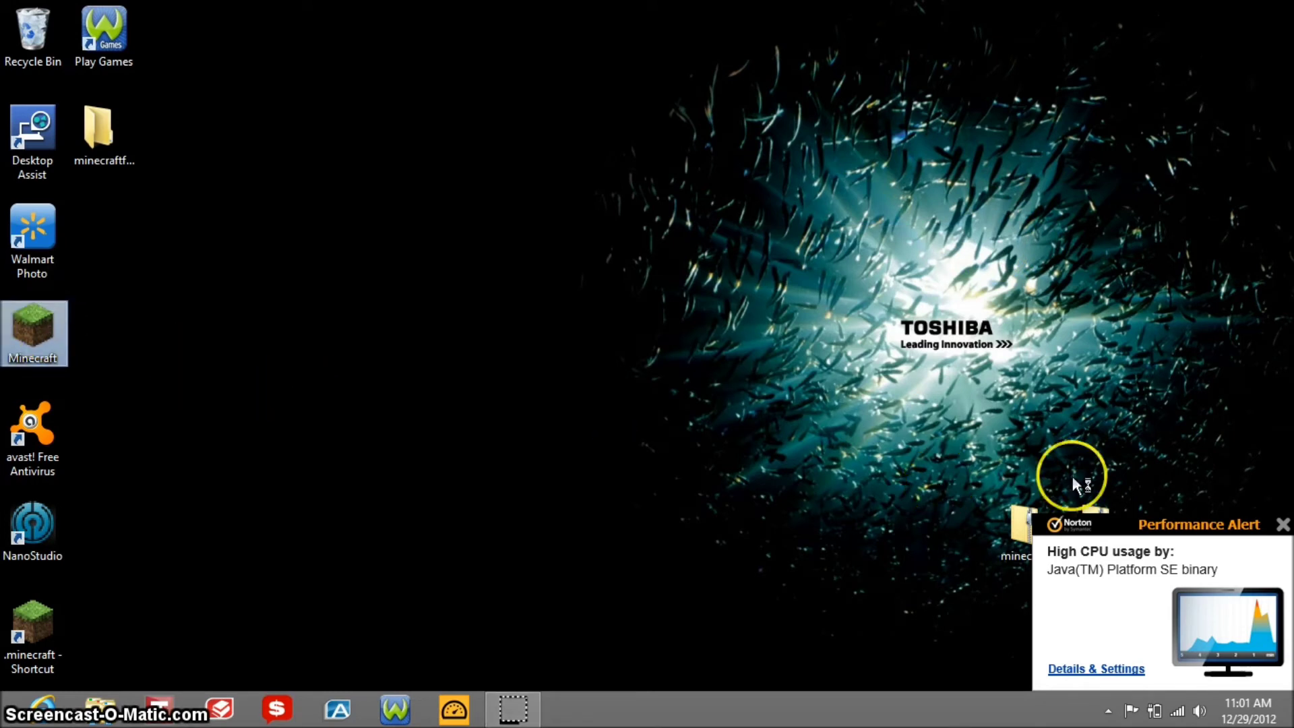
{"action": "left_click", "coordinate": [1175, 500]}
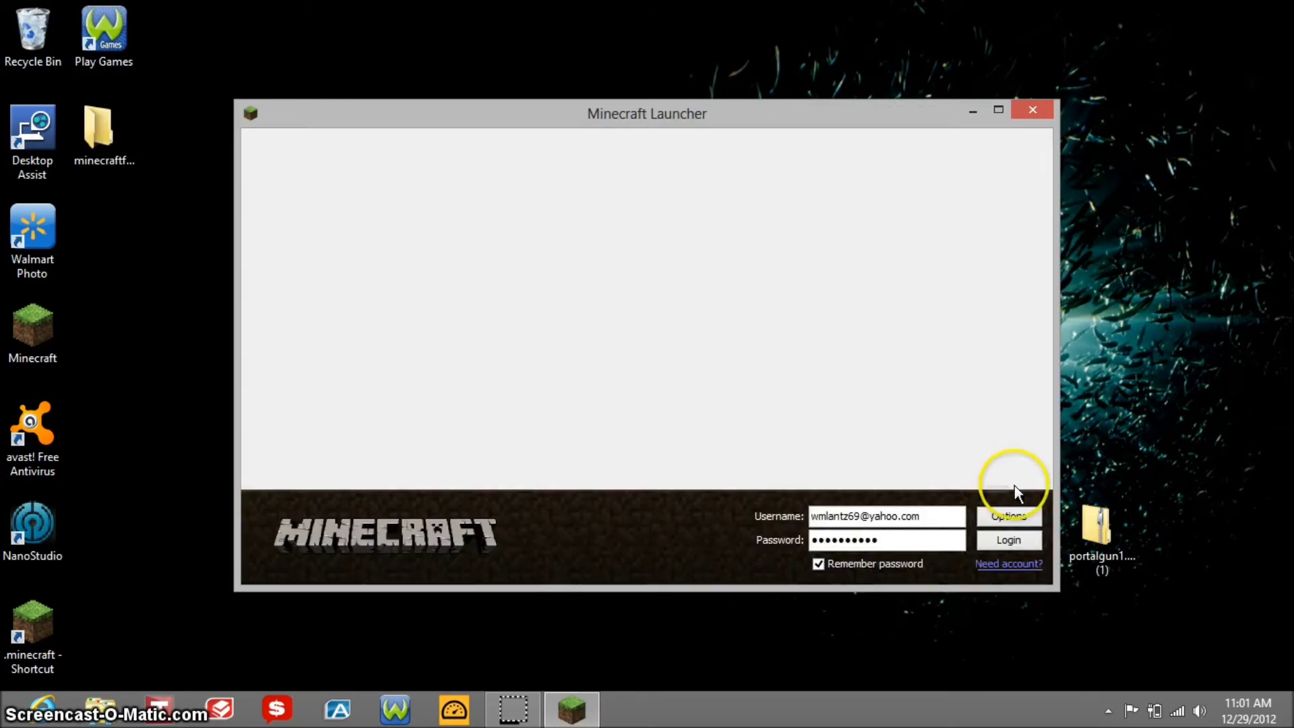
{"action": "left_click", "coordinate": [1009, 516]}
{"action": "left_click", "coordinate": [681, 341]}
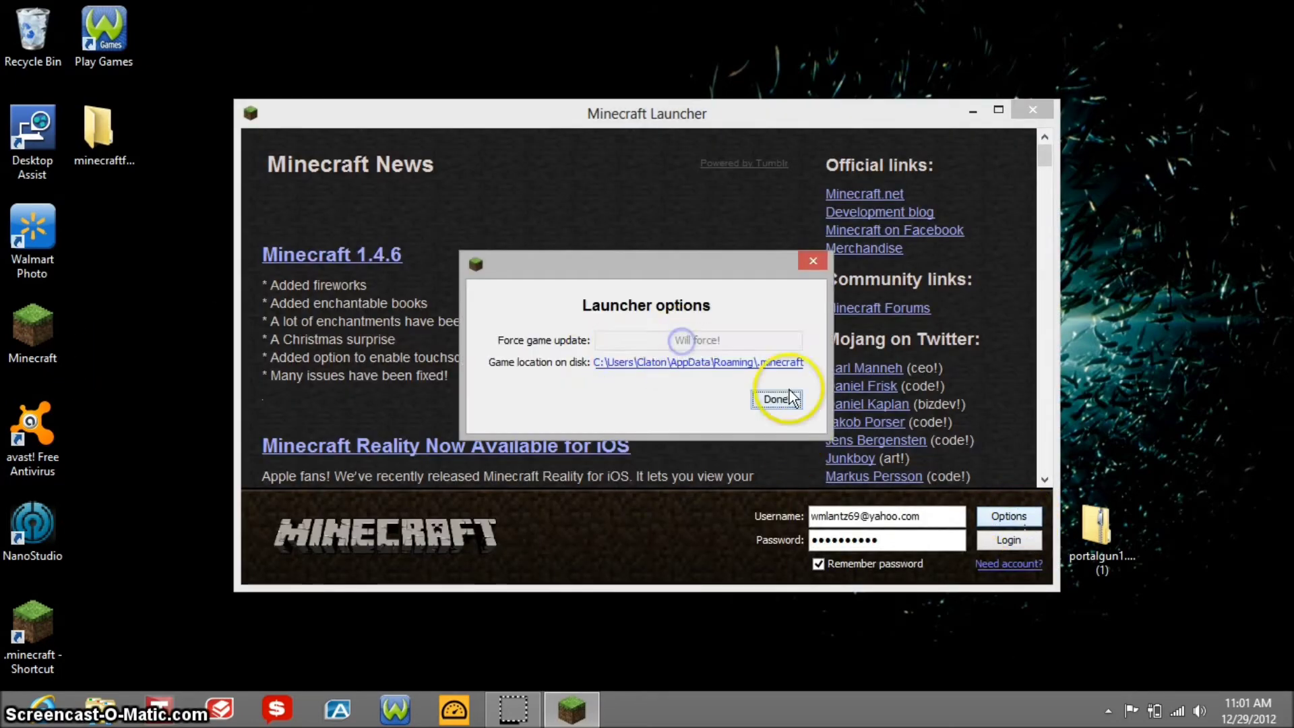
{"action": "left_click", "coordinate": [792, 398]}
{"action": "left_click", "coordinate": [1009, 540]}
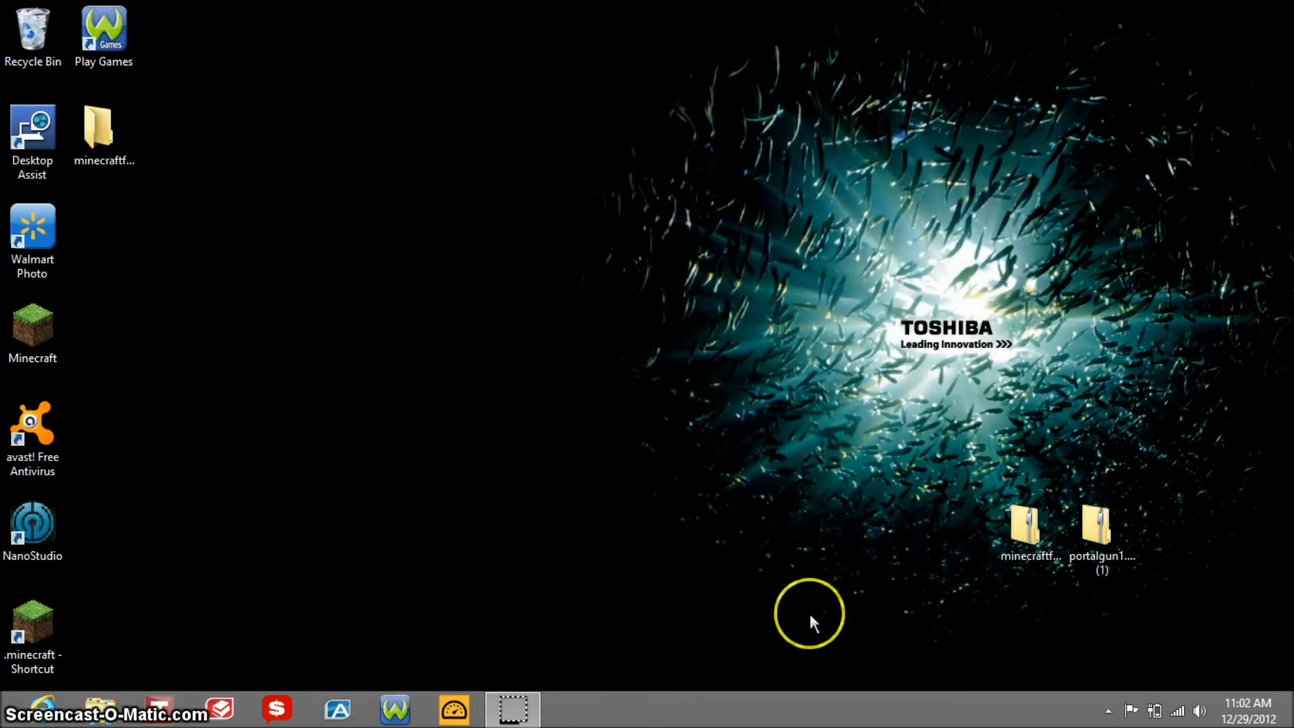
{"action": "left_click", "coordinate": [50, 644]}
From the .minecraft shortcut, open the bin folder and load the updated minecraft.jar in 7-Zip
{"action": "double_click", "coordinate": [50, 642]}
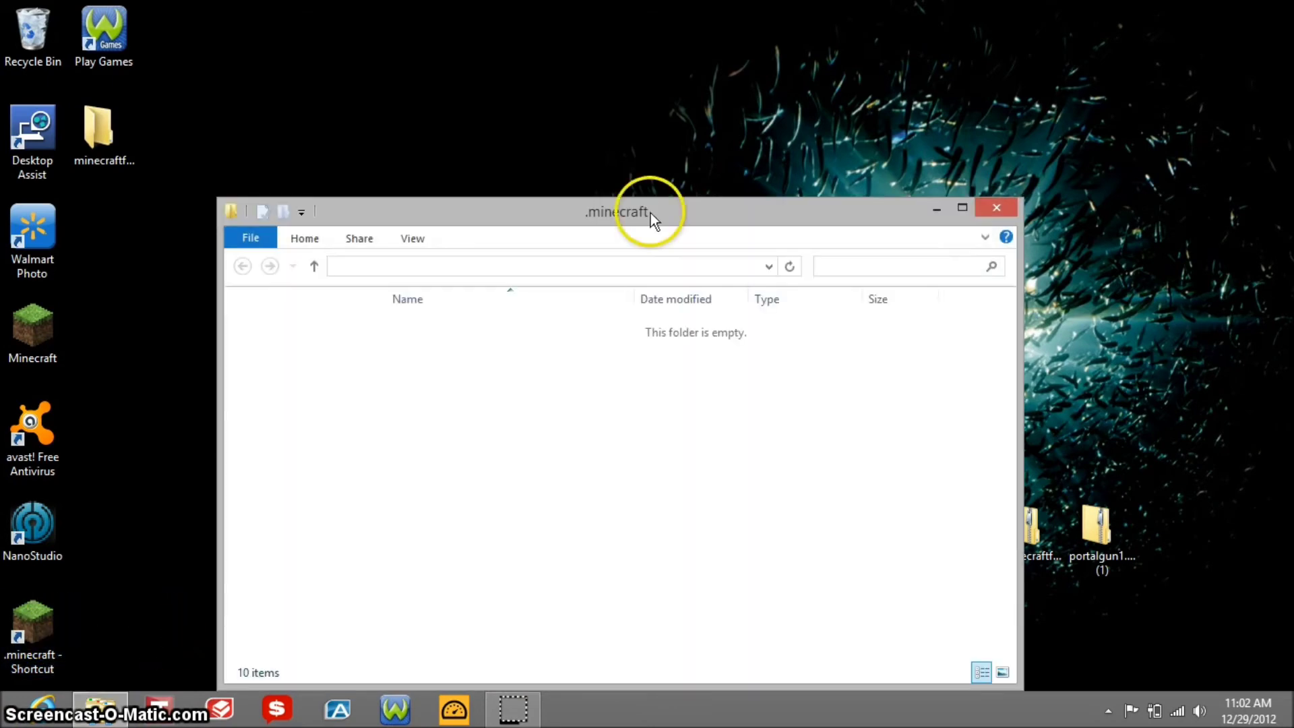
{"action": "left_click_drag", "start_coordinate": [649, 209], "coordinate": [590, 127]}
{"action": "double_click", "coordinate": [359, 244]}
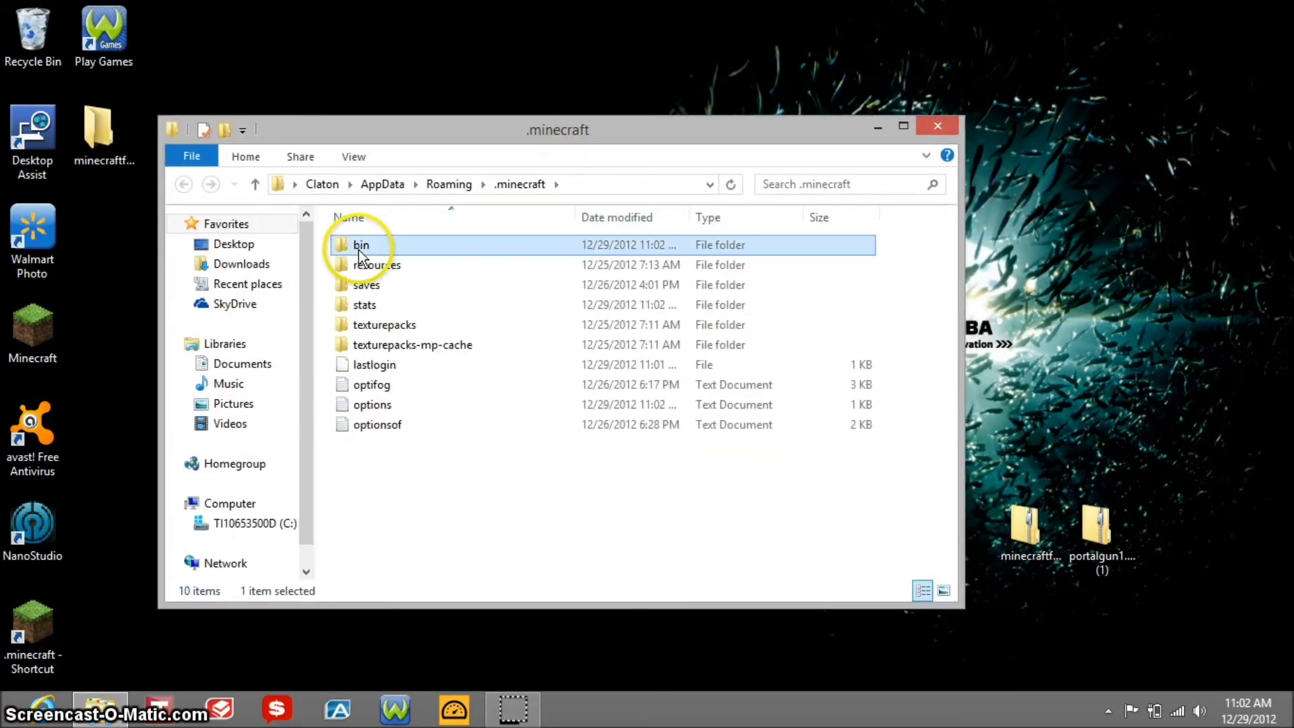
{"action": "left_click_drag", "start_coordinate": [614, 132], "coordinate": [744, 121]}
{"action": "left_click", "coordinate": [101, 135]}
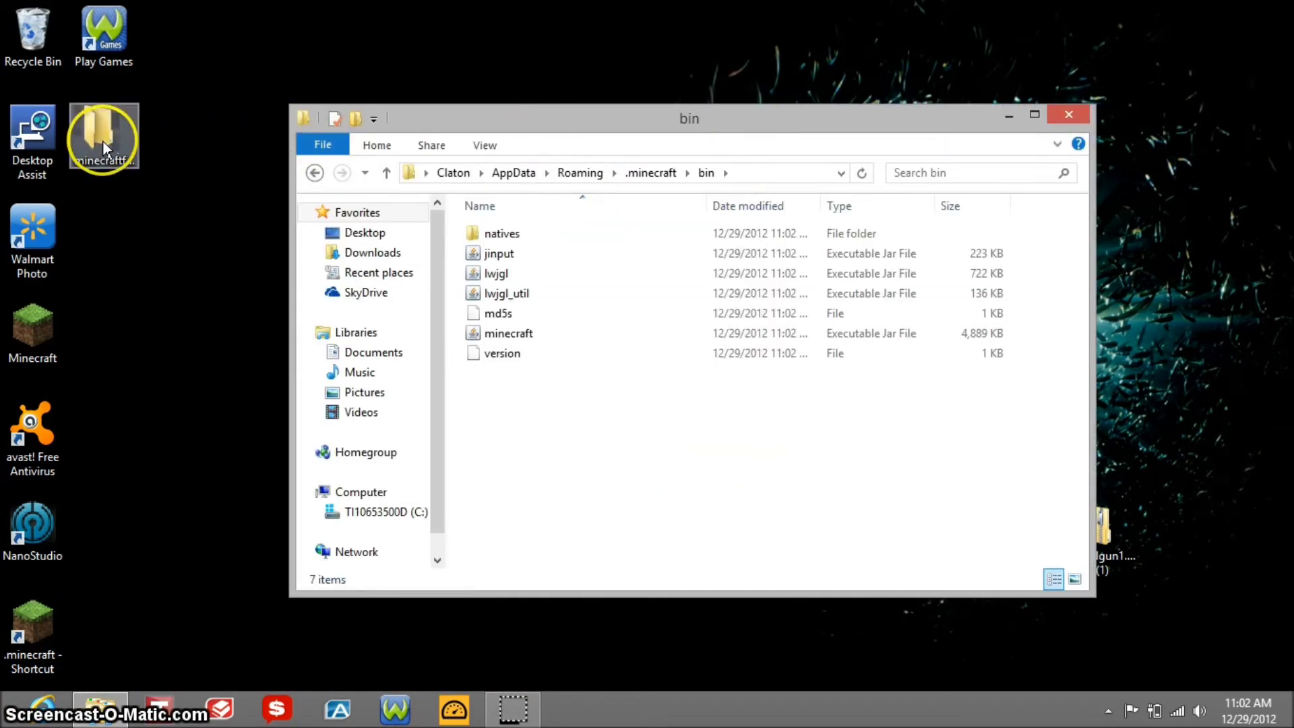
{"action": "right_click", "coordinate": [504, 333]}
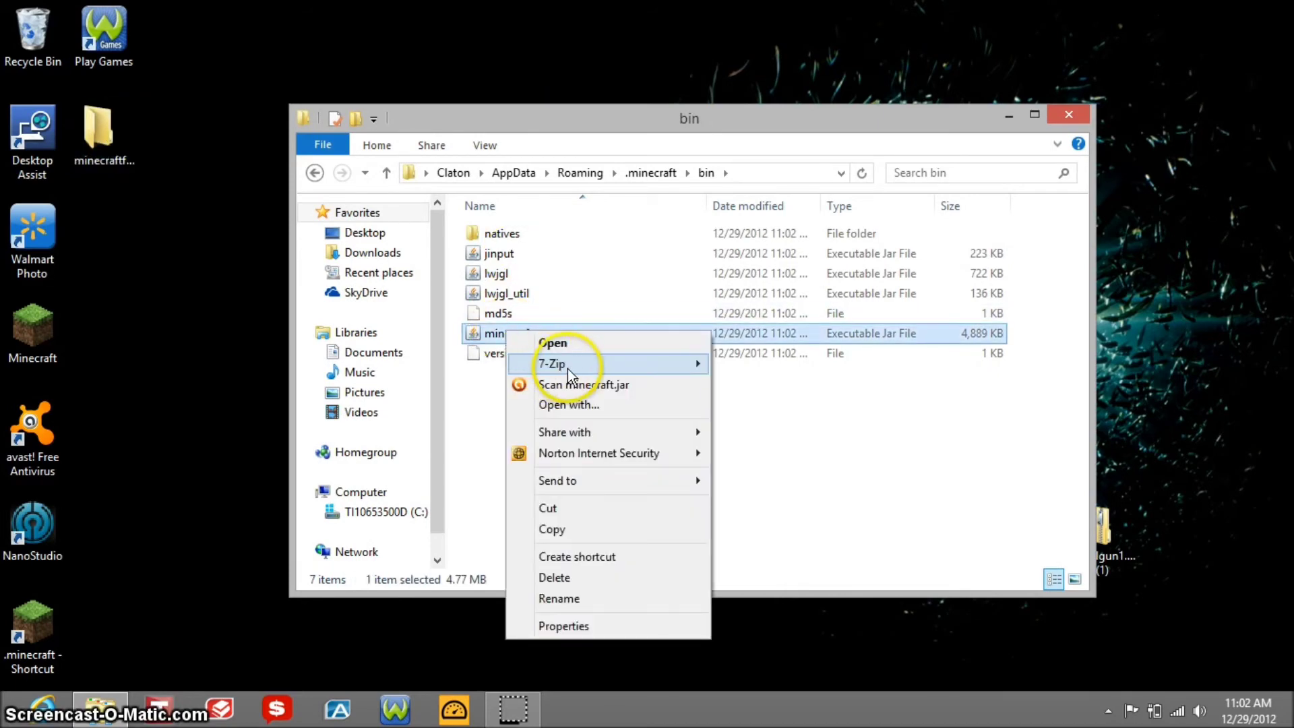
{"action": "mouse_move", "coordinate": [567, 364]}
{"action": "left_click", "coordinate": [762, 366]}
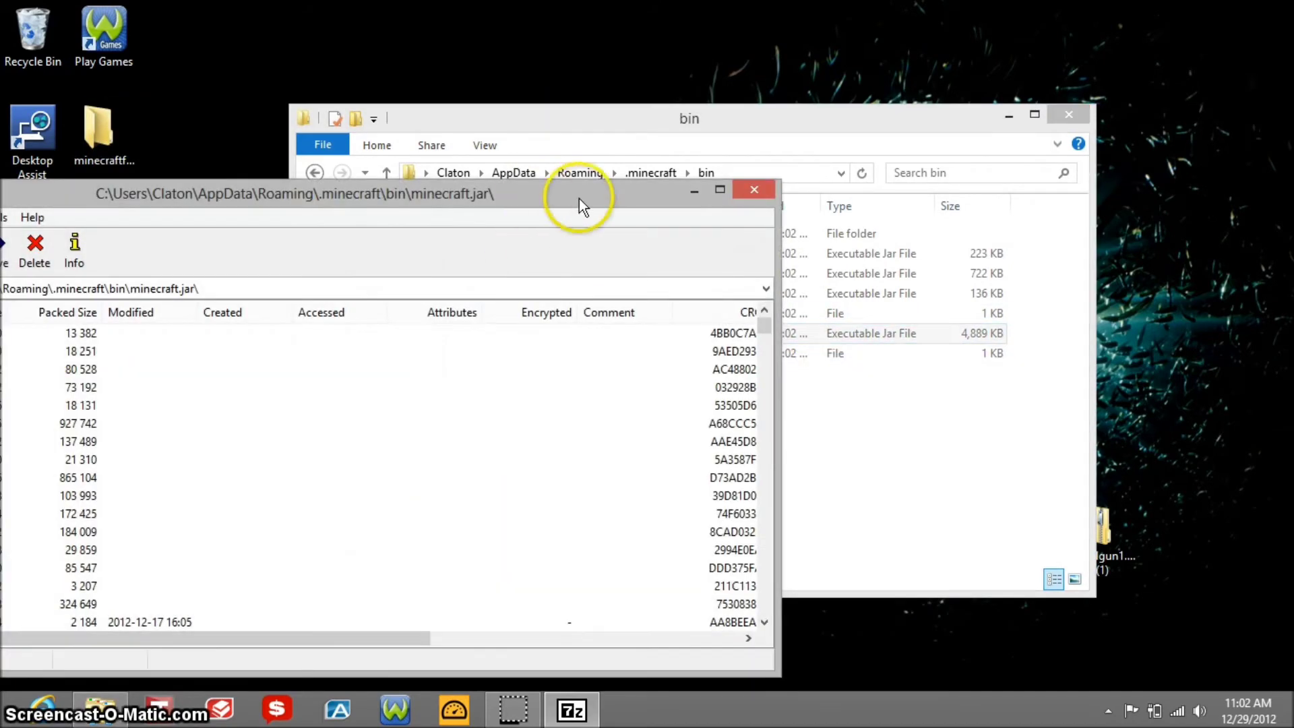
{"action": "left_click_drag", "start_coordinate": [580, 199], "coordinate": [892, 201]}
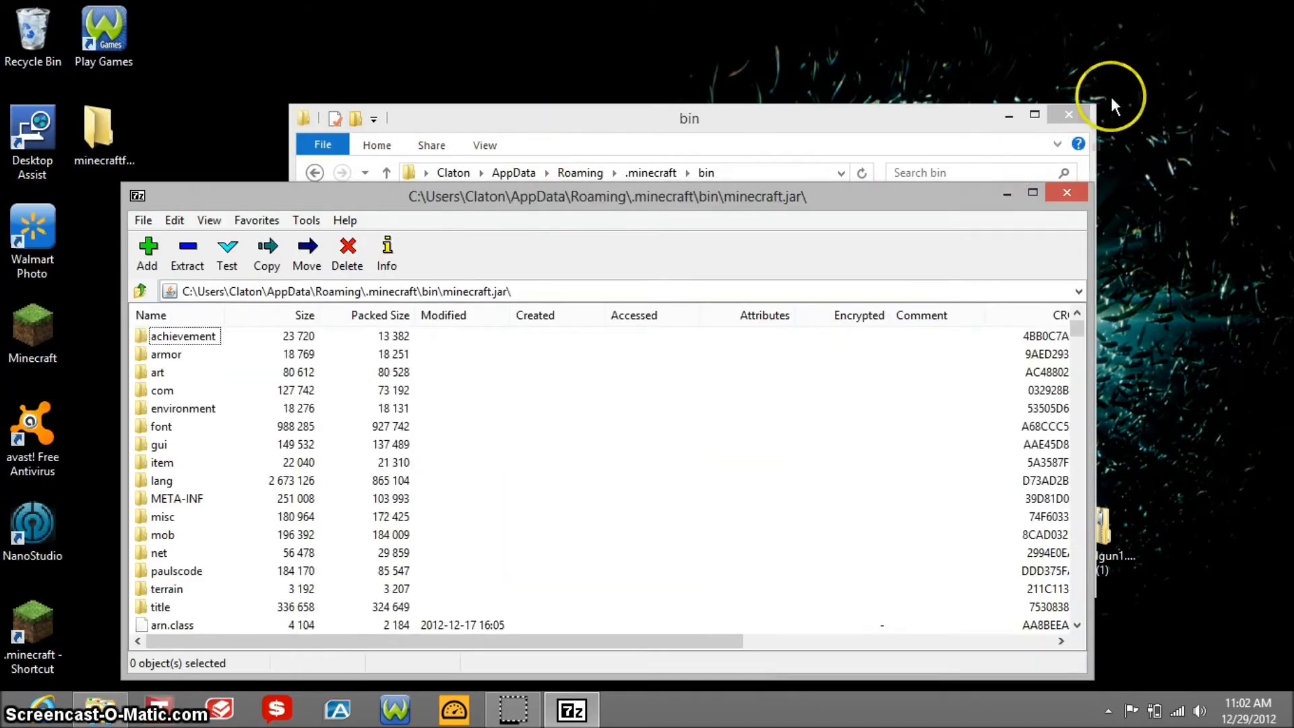
Copy all 228 Forge files from the extracted folder into minecraft.jar
{"action": "left_click", "coordinate": [1079, 112]}
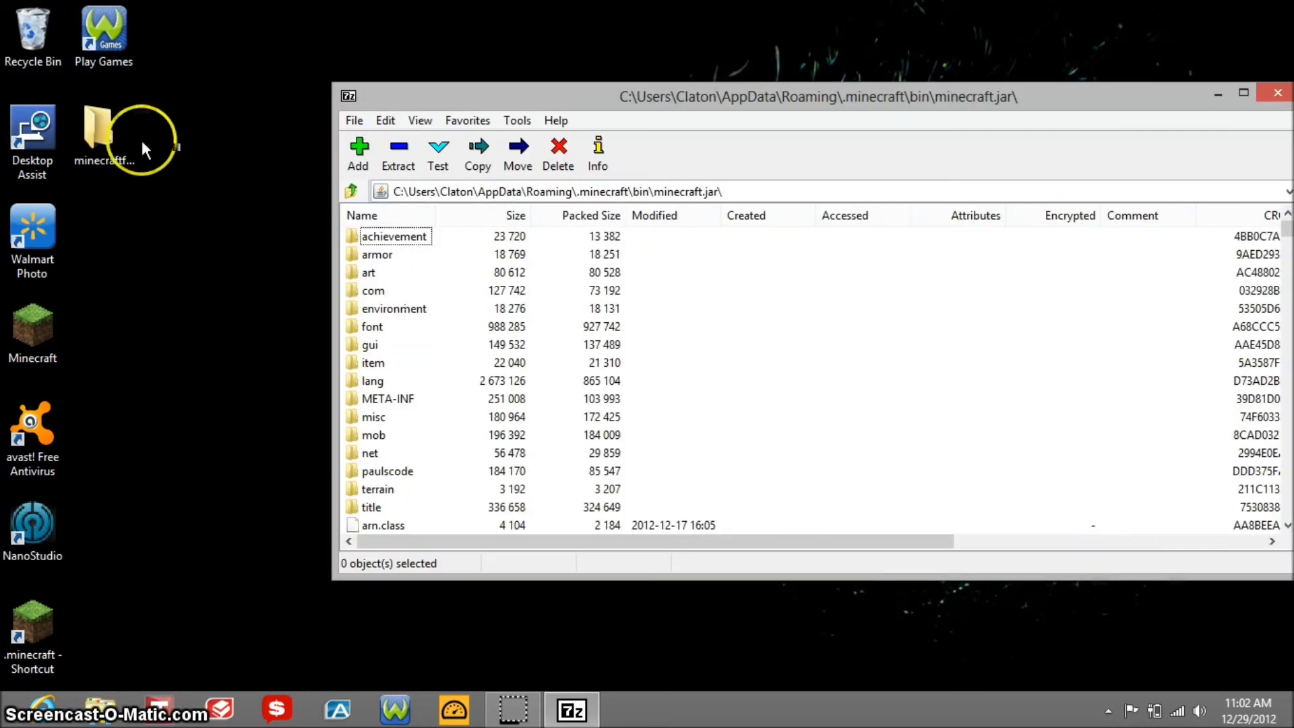
{"action": "left_click", "coordinate": [127, 145]}
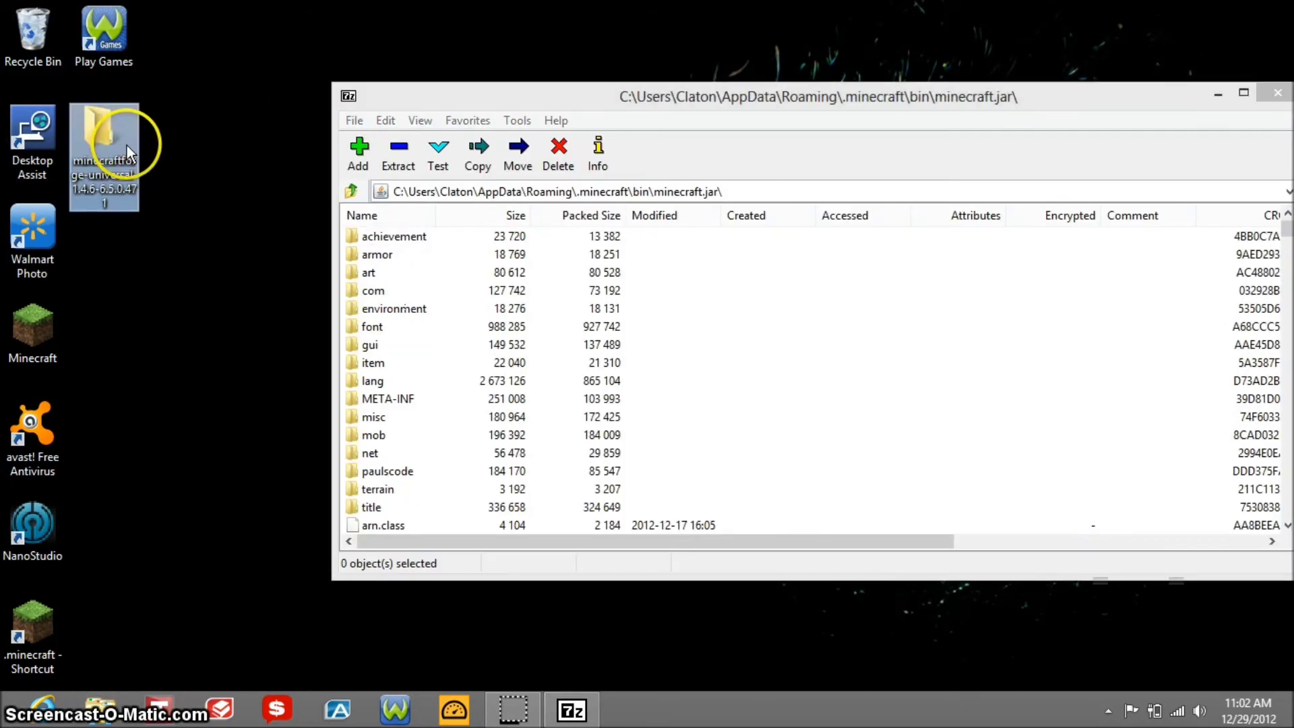
{"action": "mouse_move", "coordinate": [600, 115]}
{"action": "left_mouse_down"}
{"action": "mouse_move", "coordinate": [280, 116]}
{"action": "mouse_move", "coordinate": [236, 133]}
{"action": "left_mouse_up"}
{"action": "mouse_move", "coordinate": [621, 254]}
{"action": "left_mouse_down"}
{"action": "mouse_move", "coordinate": [41, 261]}
{"action": "mouse_move", "coordinate": [32, 245]}
{"action": "left_mouse_up"}
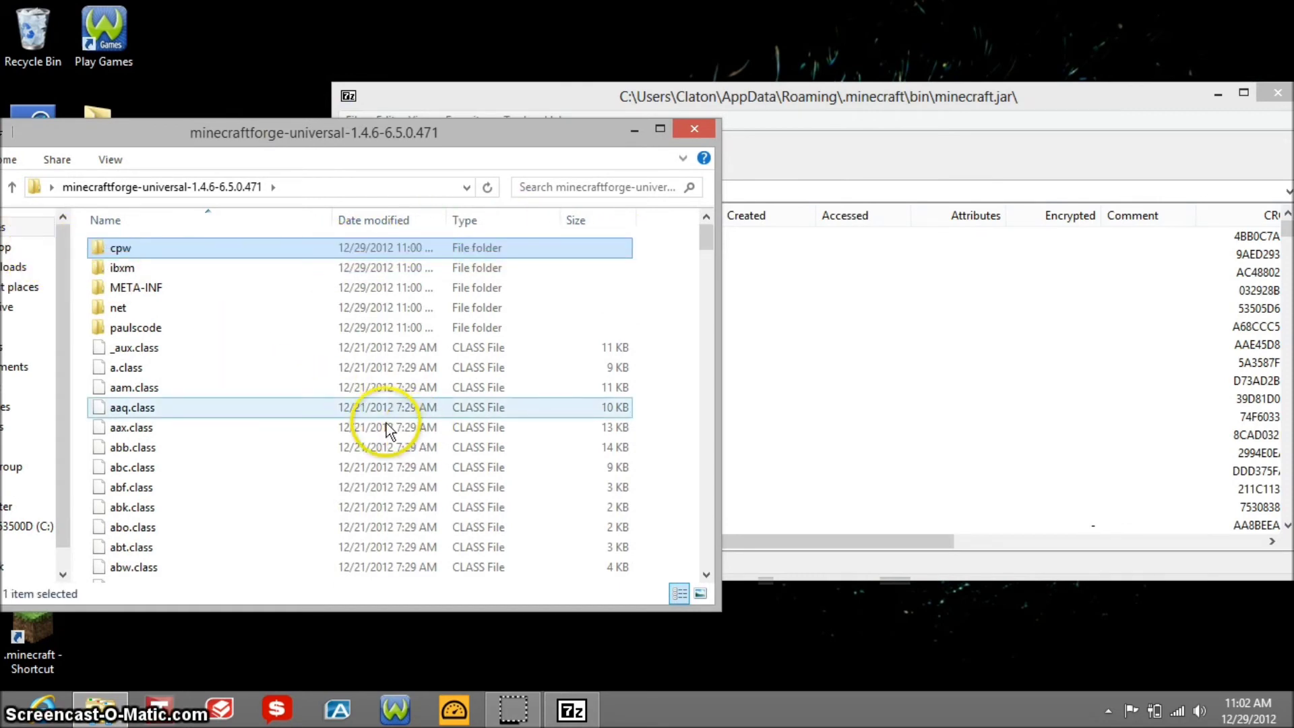
{"action": "key", "text": "ctrl+a"}
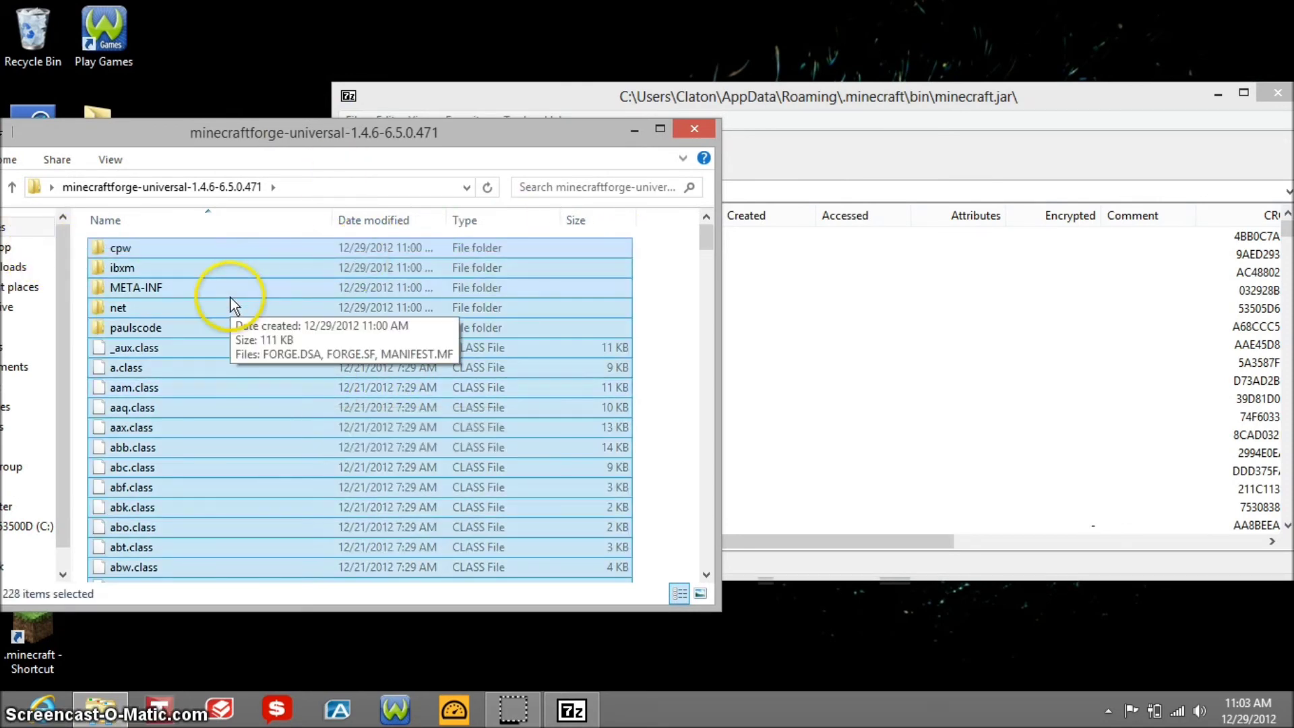
{"action": "left_click_drag", "start_coordinate": [407, 141], "coordinate": [333, 162]}
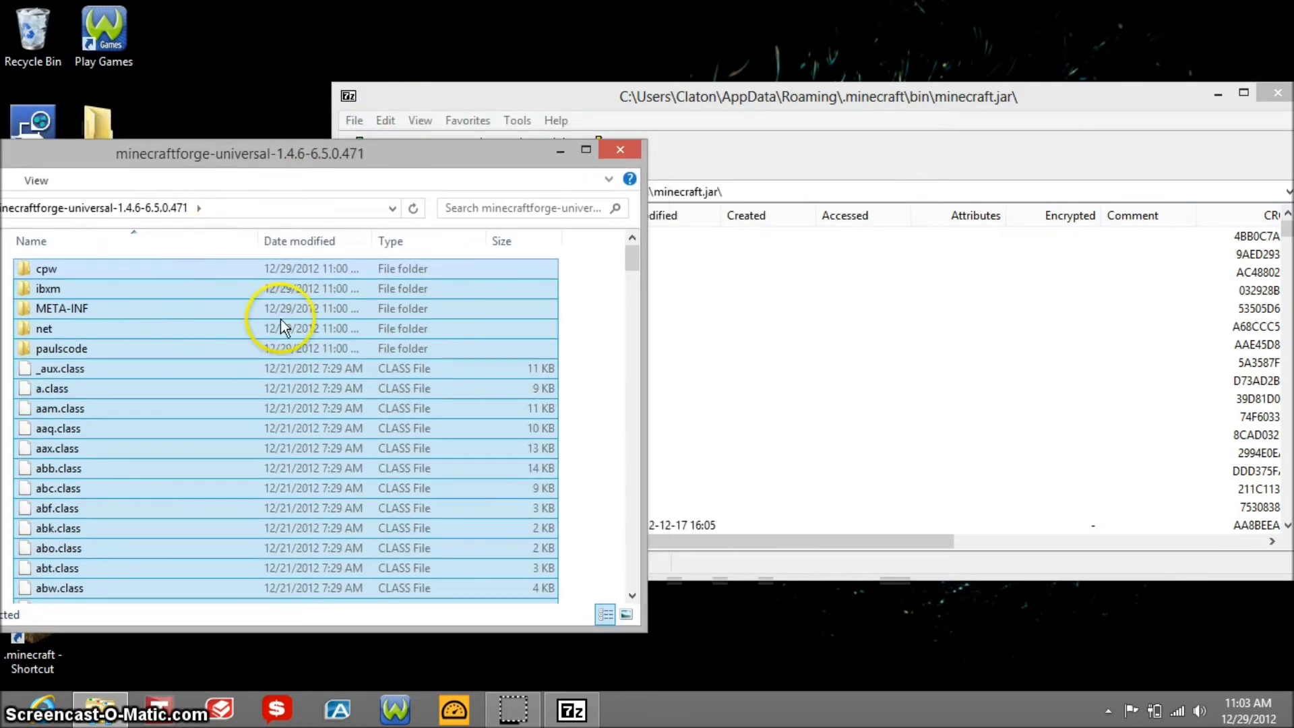
{"action": "mouse_move", "coordinate": [281, 318]}
{"action": "left_mouse_down"}
{"action": "mouse_move", "coordinate": [838, 364]}
{"action": "mouse_move", "coordinate": [653, 217]}
{"action": "left_mouse_up"}
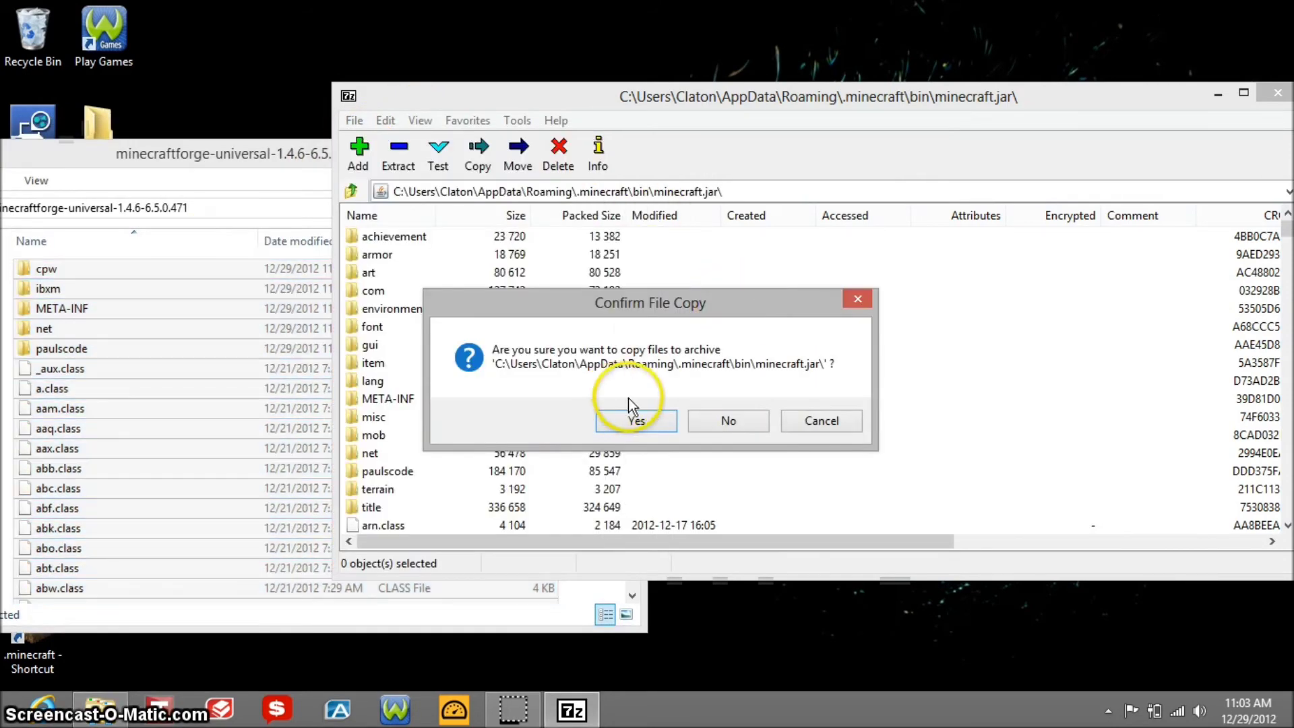
{"action": "left_click", "coordinate": [641, 422]}
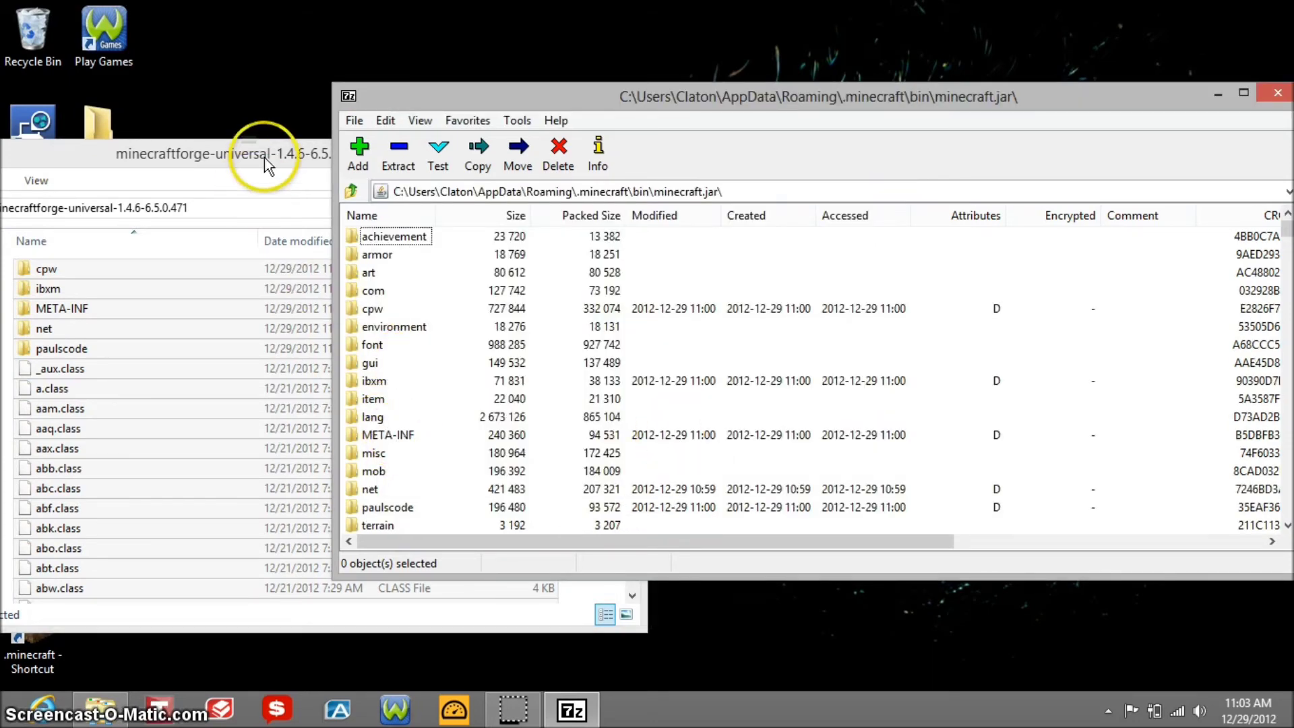
Close the Forge folder, delete META-INF from minecraft.jar, and close the archive
{"action": "left_click_drag", "start_coordinate": [264, 157], "coordinate": [82, 172]}
{"action": "left_click", "coordinate": [441, 168]}
{"action": "left_click", "coordinate": [401, 435]}
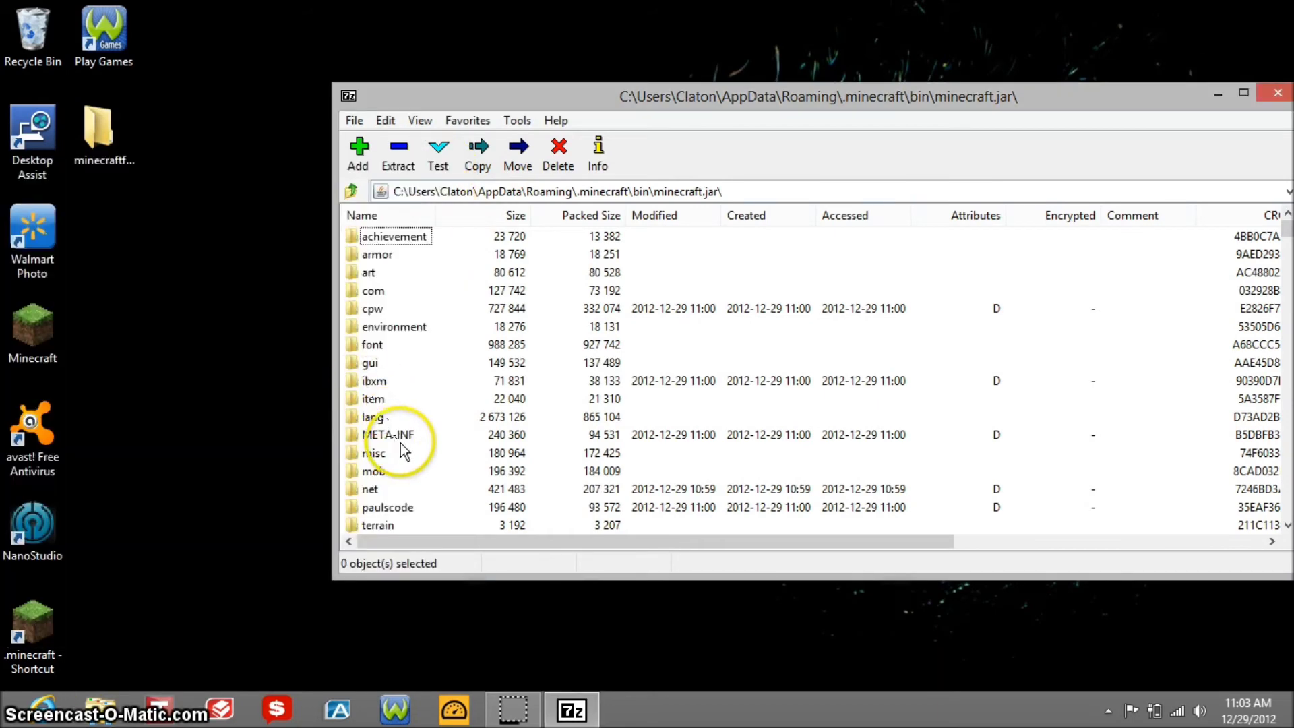
{"action": "right_click", "coordinate": [401, 433]}
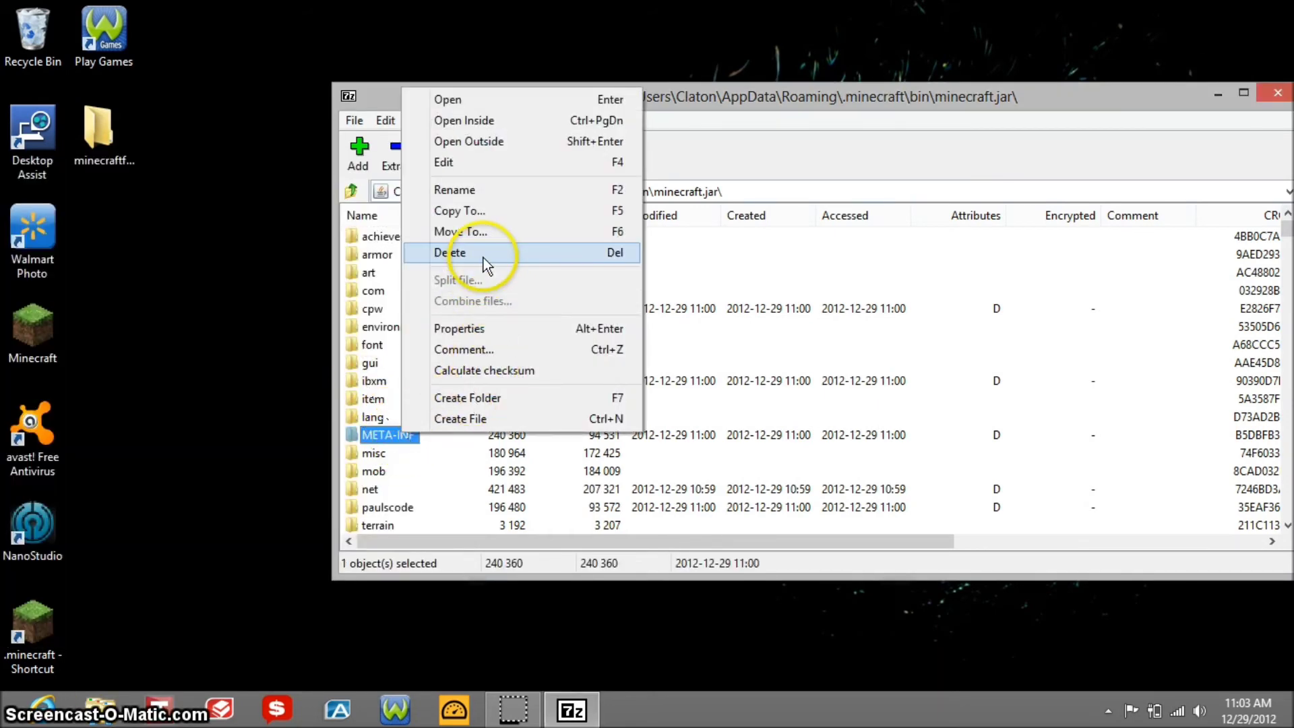
{"action": "left_click", "coordinate": [503, 255]}
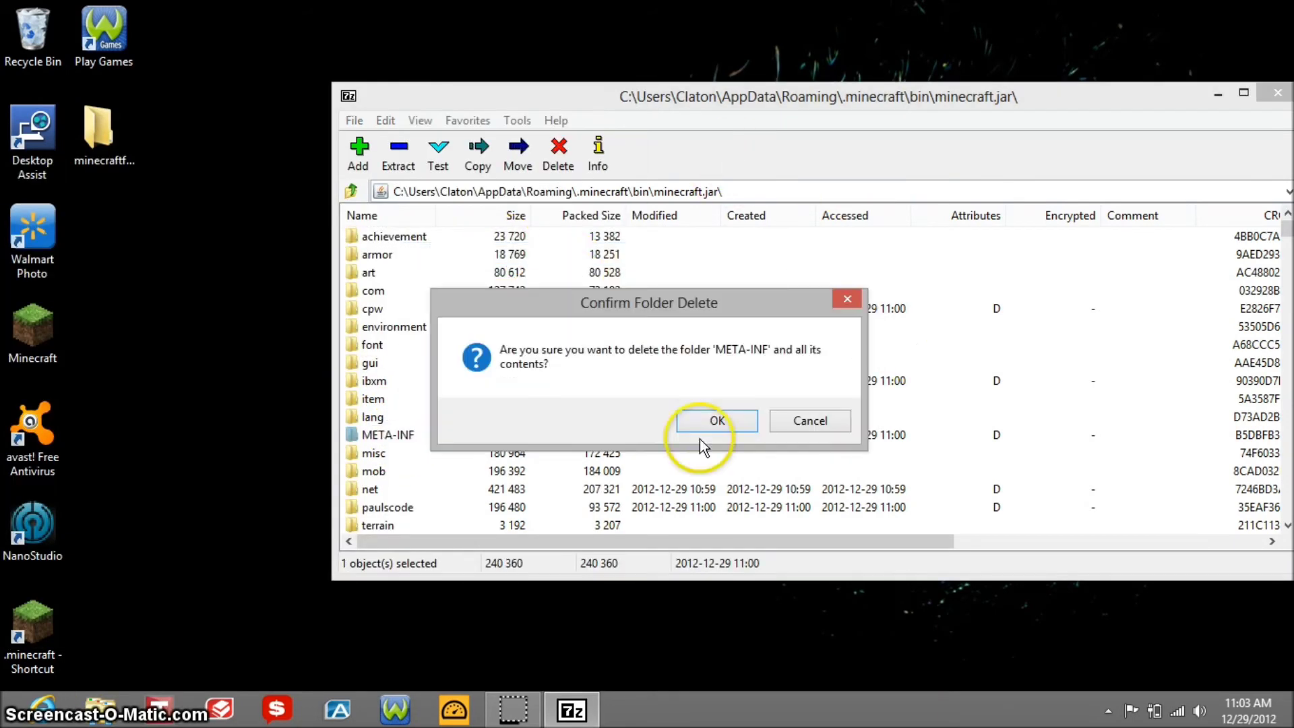
{"action": "left_click", "coordinate": [718, 420]}
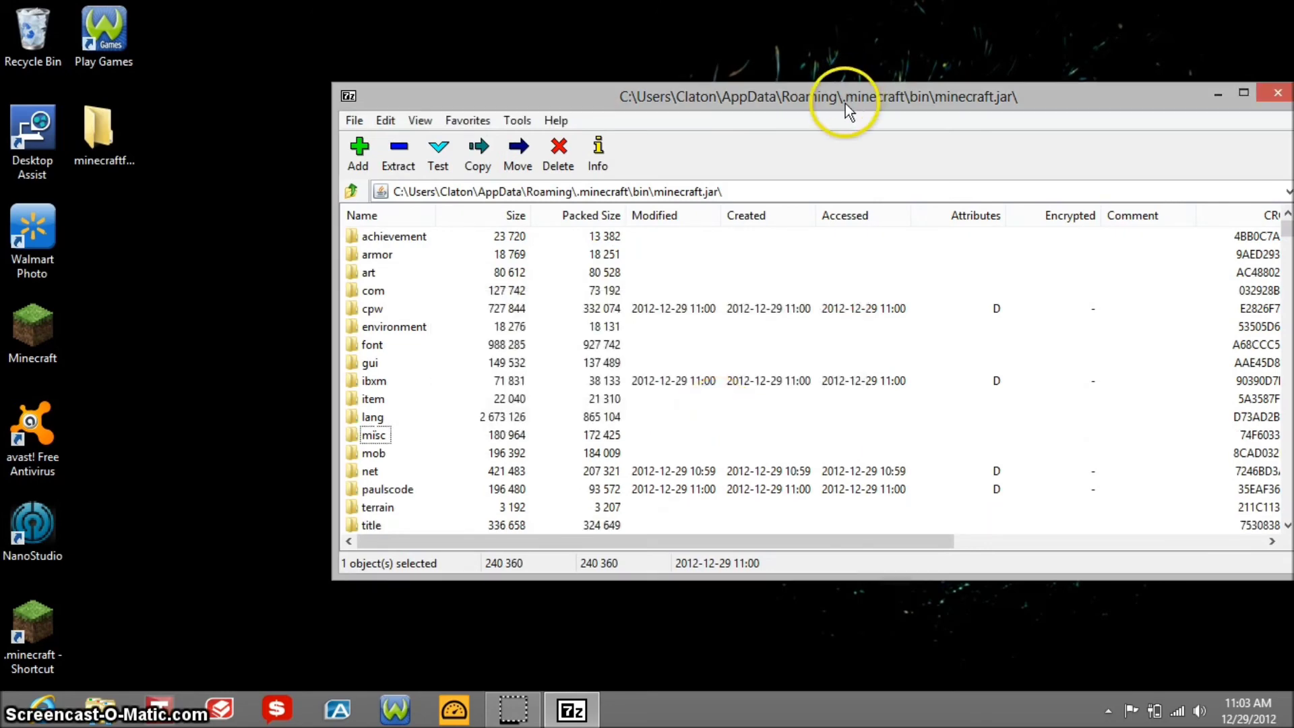
{"action": "mouse_move", "coordinate": [847, 103]}
{"action": "left_mouse_down"}
{"action": "mouse_move", "coordinate": [447, 136]}
{"action": "mouse_move", "coordinate": [466, 398]}
{"action": "mouse_move", "coordinate": [657, 186]}
{"action": "mouse_move", "coordinate": [686, 187]}
{"action": "left_mouse_up"}
{"action": "left_click", "coordinate": [1112, 178]}
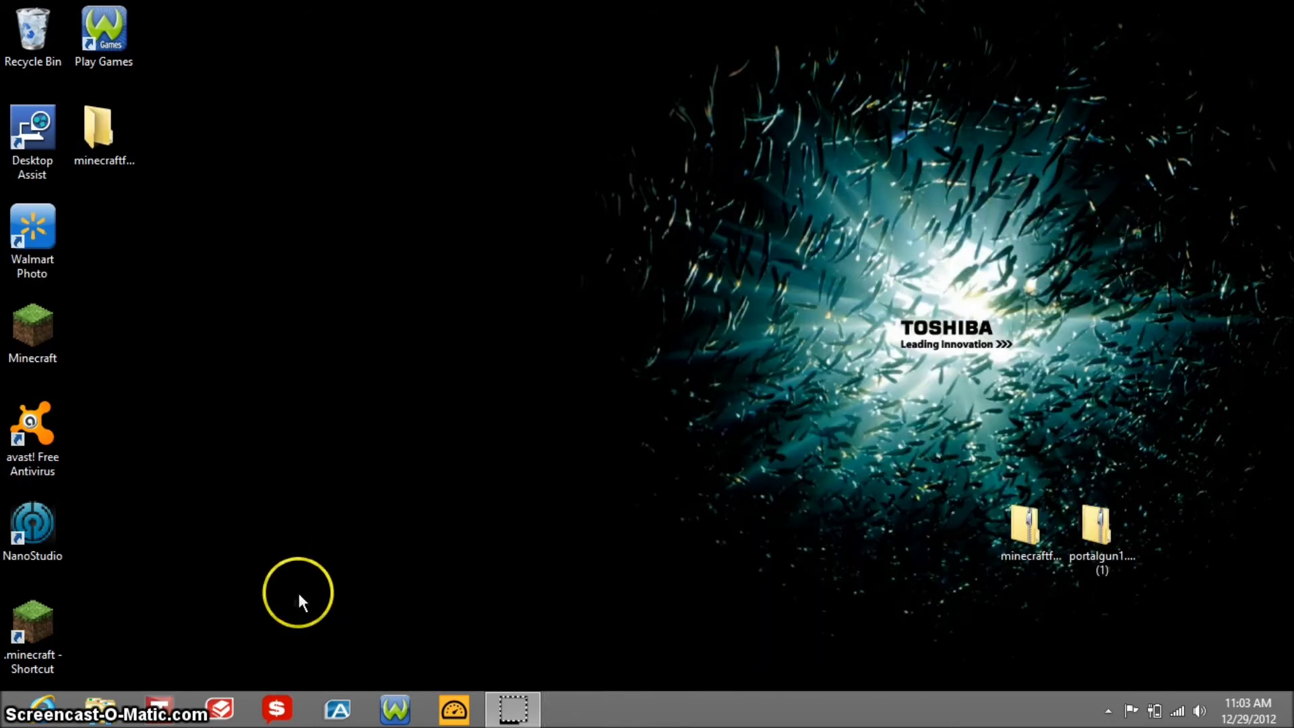
Open .minecraft, add a new empty folder called 'mods' there, and open it
{"action": "double_click", "coordinate": [44, 621]}
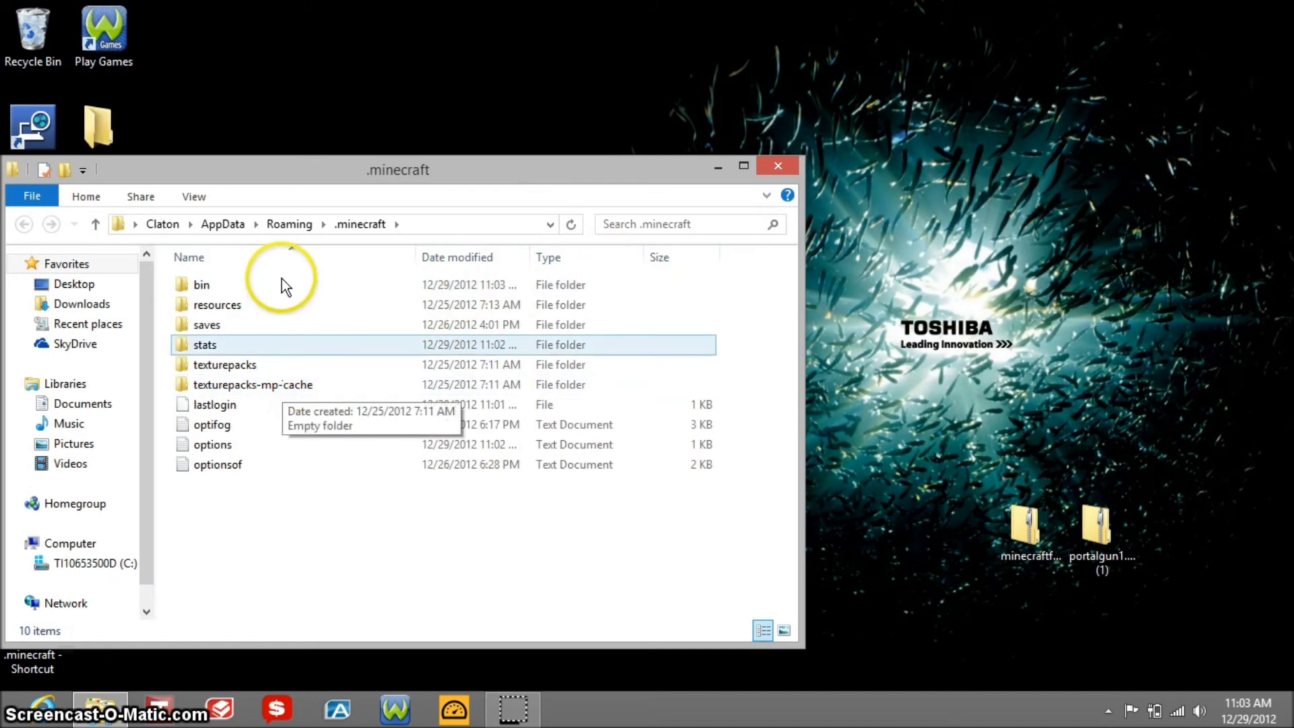
{"action": "right_click", "coordinate": [270, 542]}
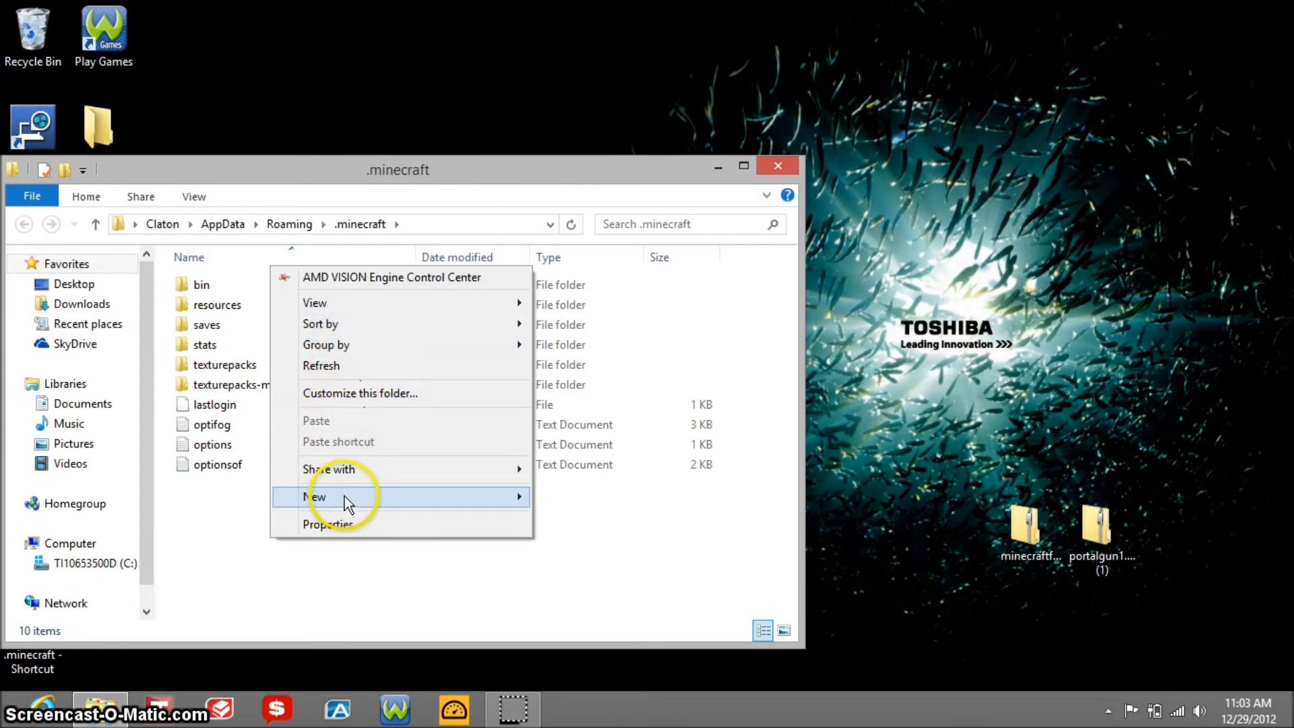
{"action": "mouse_move", "coordinate": [346, 496]}
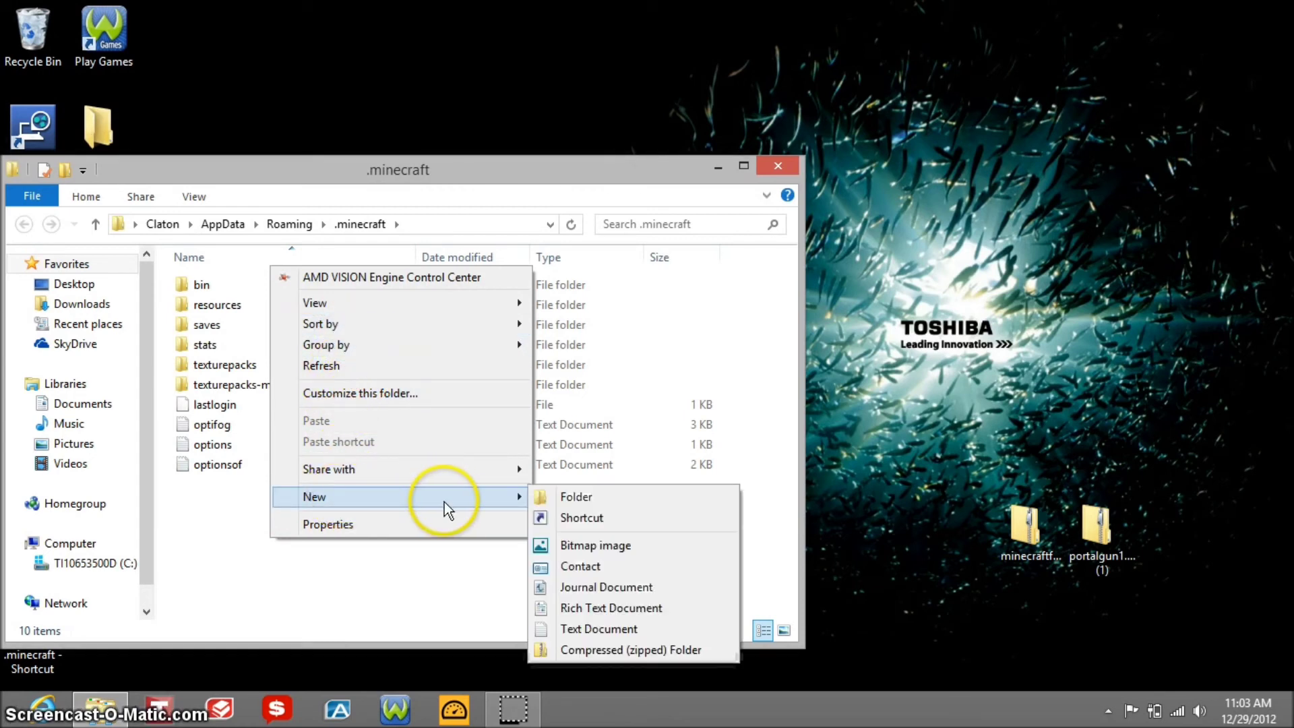
{"action": "left_click", "coordinate": [574, 498]}
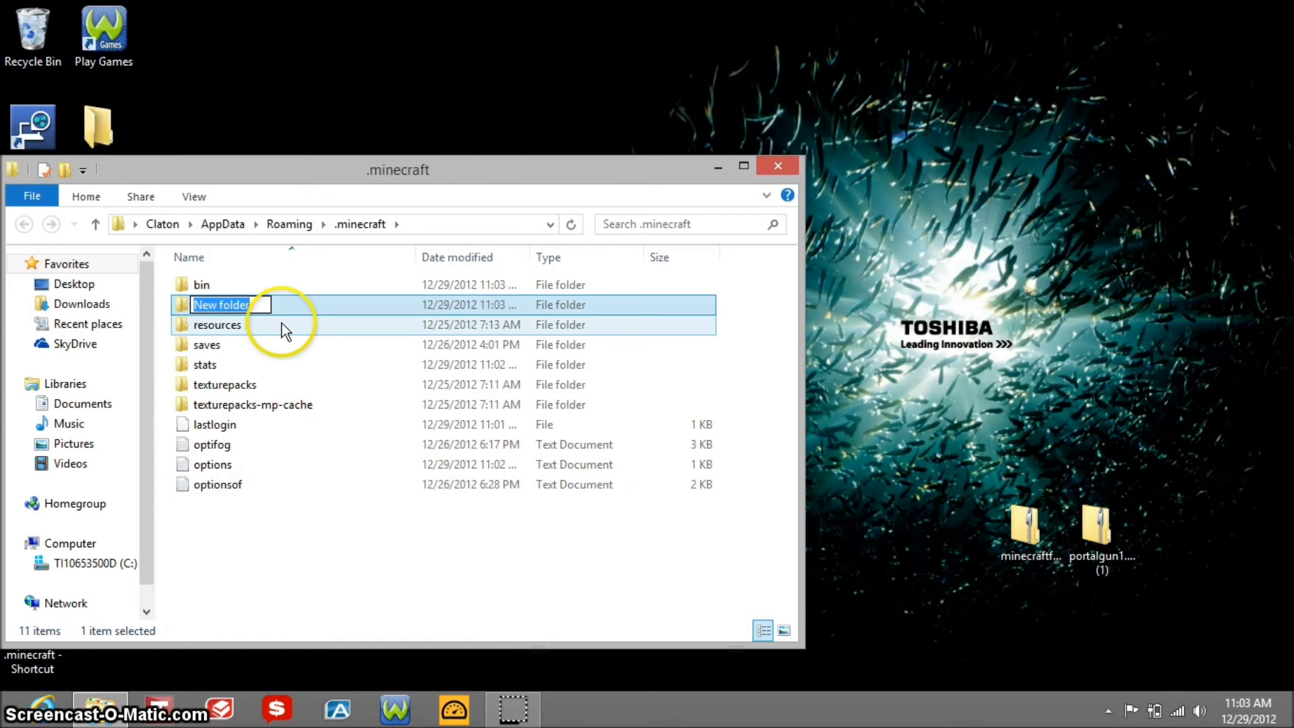
{"action": "type", "text": "mod"}
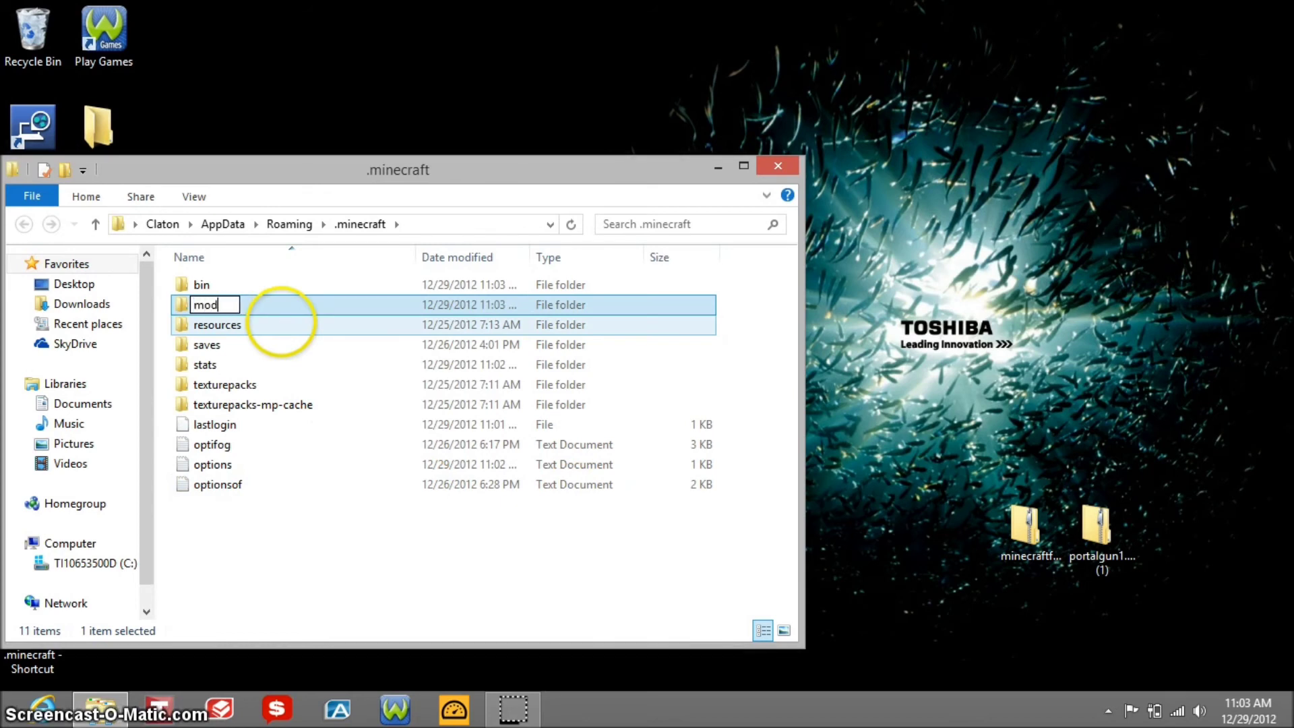
{"action": "type", "text": "s"}
{"action": "left_click", "coordinate": [831, 290]}
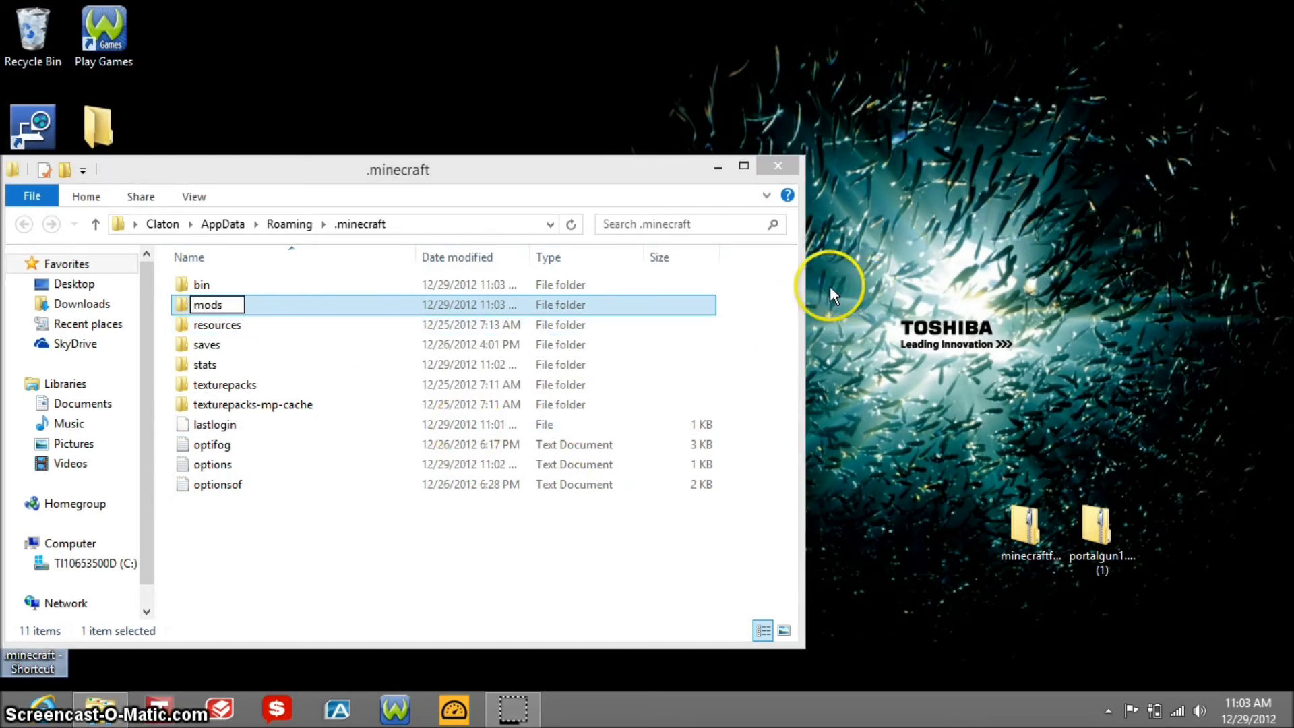
{"action": "double_click", "coordinate": [234, 310]}
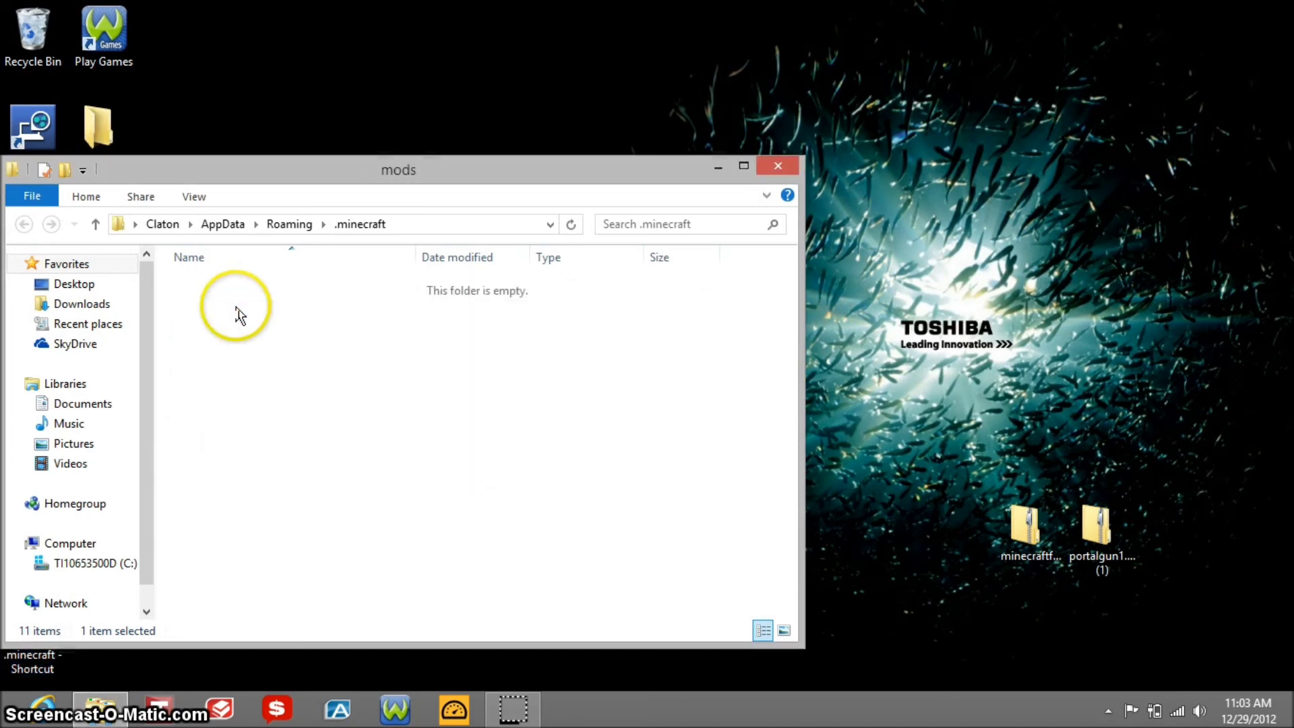
Put the Portal Gun zip into mods as portalgun1.4.6v2, close the window, and launch Minecraft
{"action": "left_click_drag", "start_coordinate": [565, 175], "coordinate": [780, 142]}
{"action": "mouse_move", "coordinate": [1096, 525]}
{"action": "left_mouse_down"}
{"action": "mouse_move", "coordinate": [1111, 480]}
{"action": "mouse_move", "coordinate": [945, 390]}
{"action": "mouse_move", "coordinate": [528, 333]}
{"action": "mouse_move", "coordinate": [559, 350]}
{"action": "left_mouse_up"}
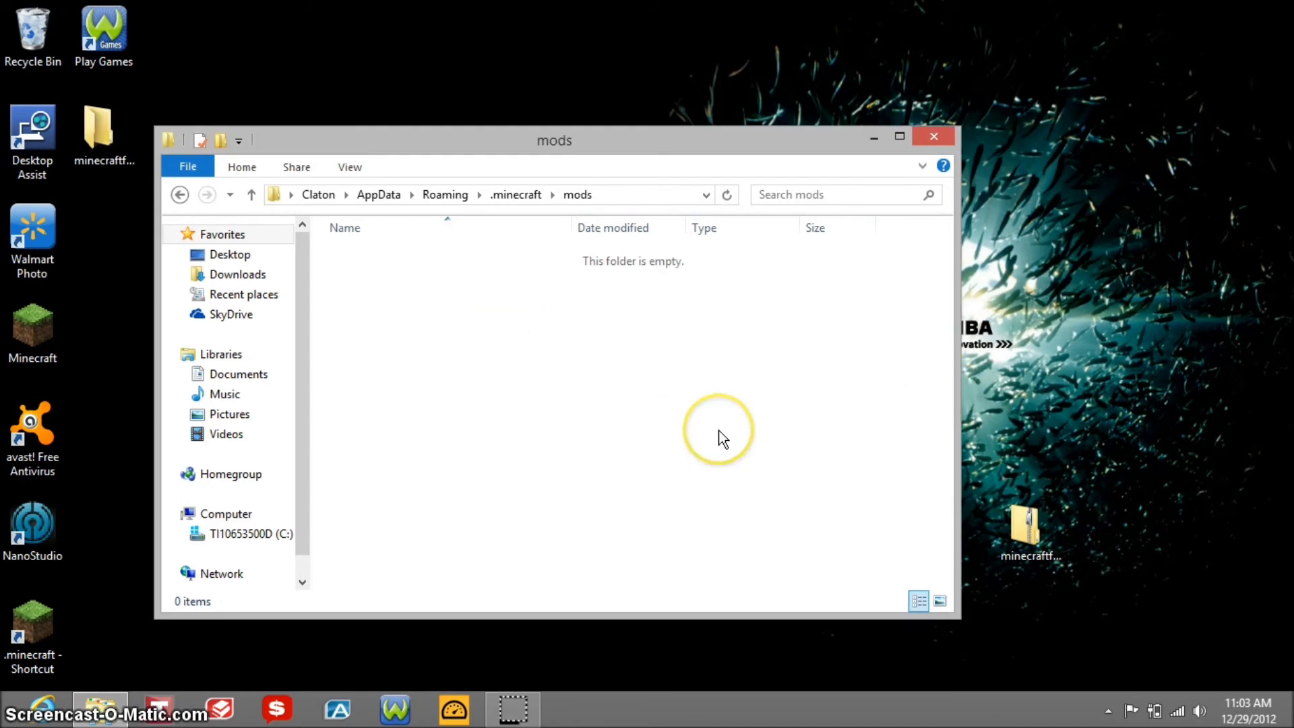
{"action": "right_click", "coordinate": [412, 254]}
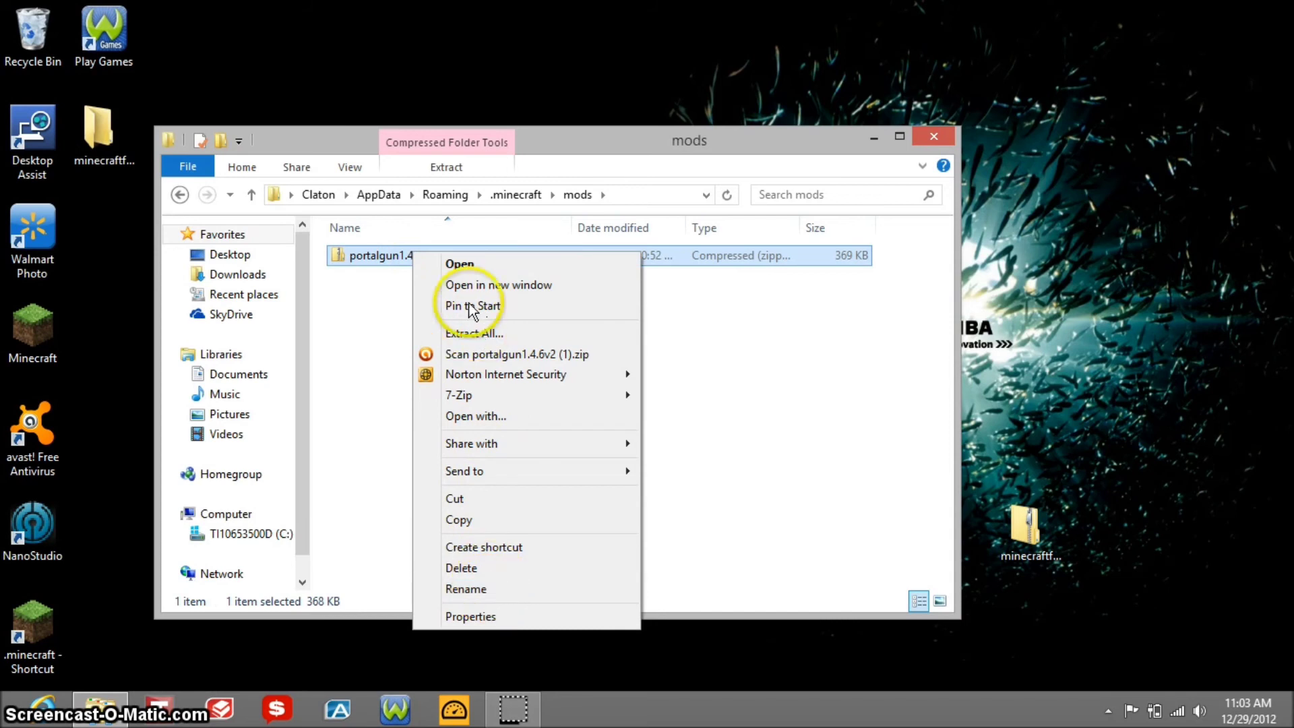
{"action": "key", "text": "m"}
{"action": "left_click", "coordinate": [462, 255]}
{"action": "key", "text": "BackSpace"}
{"action": "key", "text": "BackSpace"}
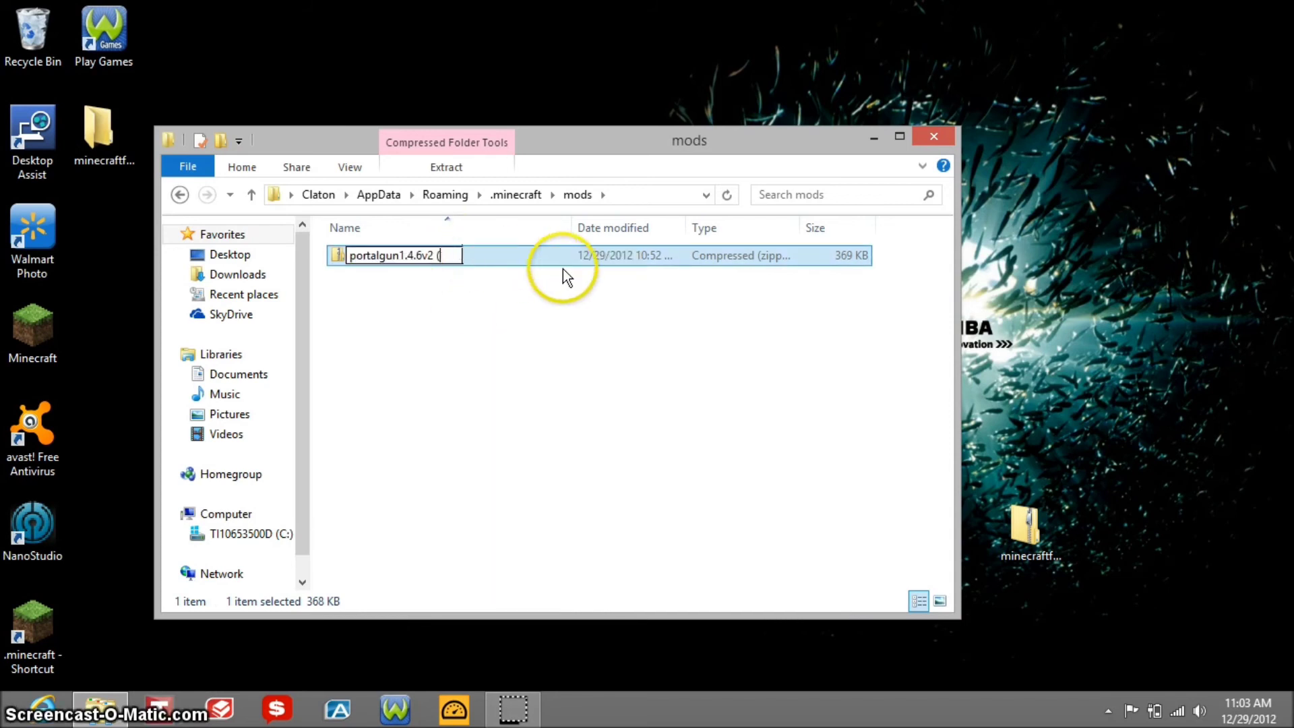
{"action": "left_click", "coordinate": [1024, 268]}
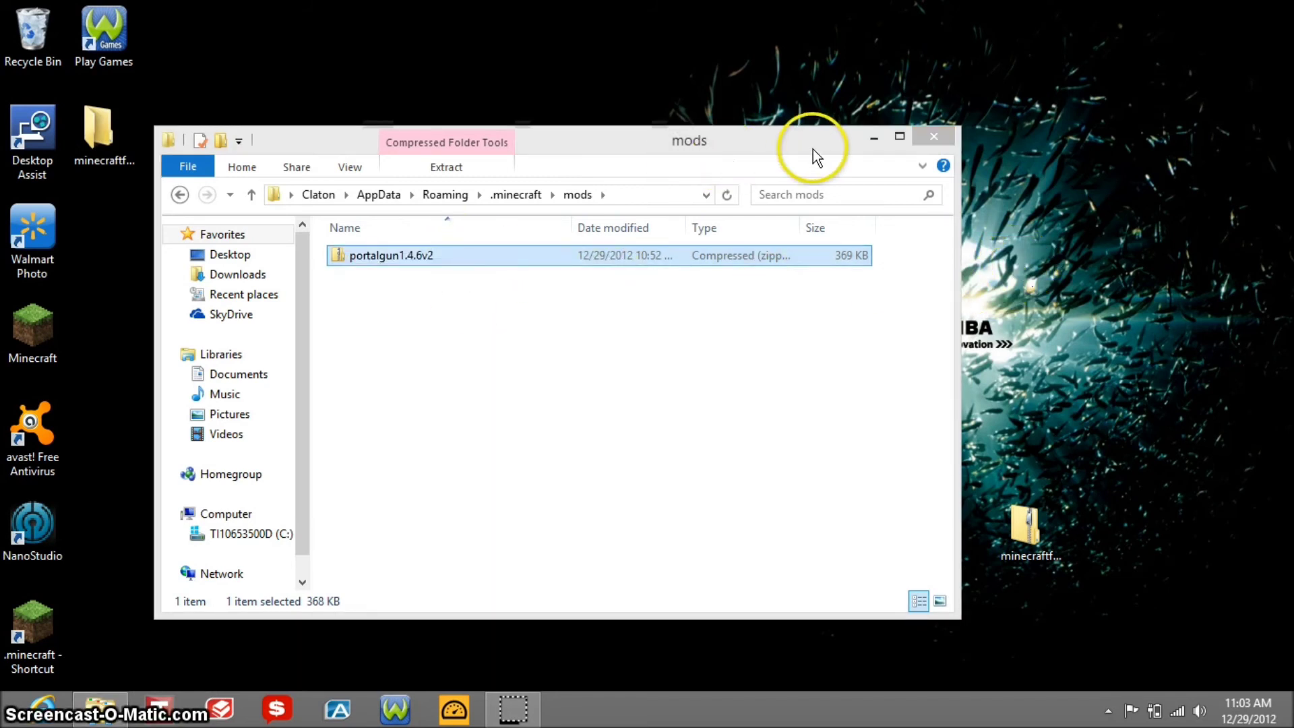
{"action": "left_click", "coordinate": [934, 138]}
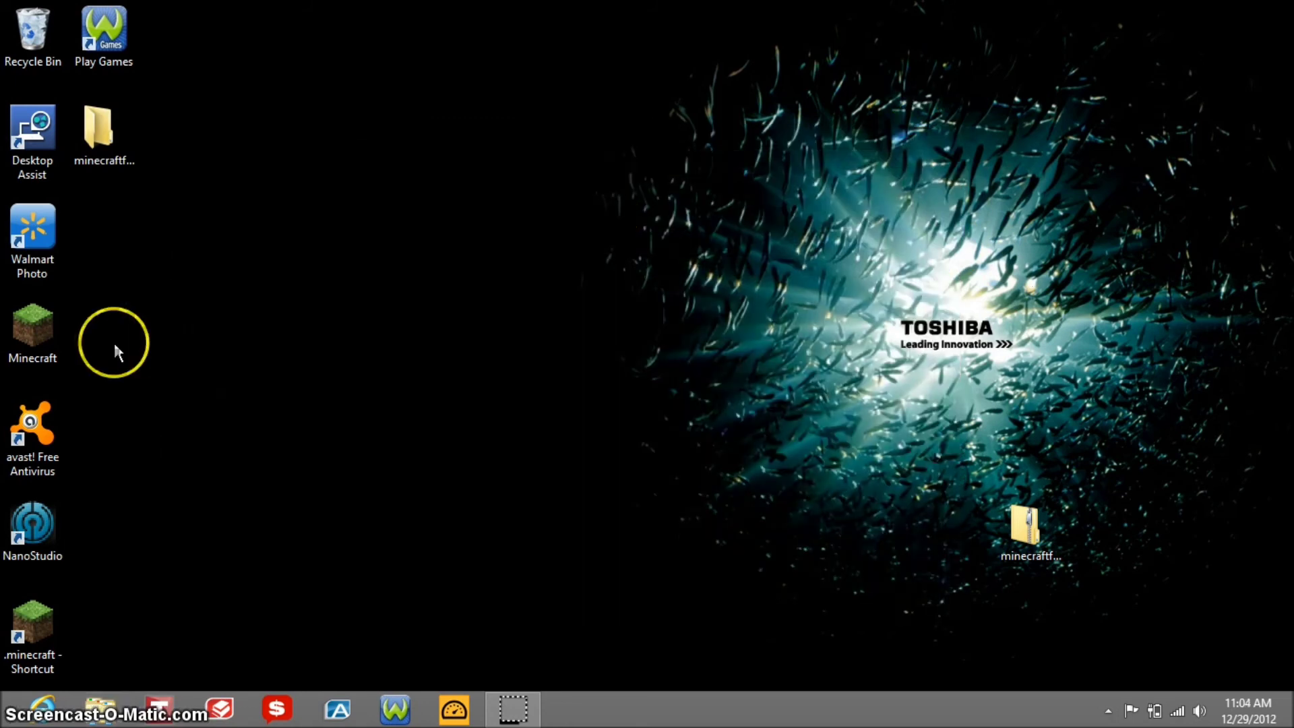
{"action": "double_click", "coordinate": [60, 333]}
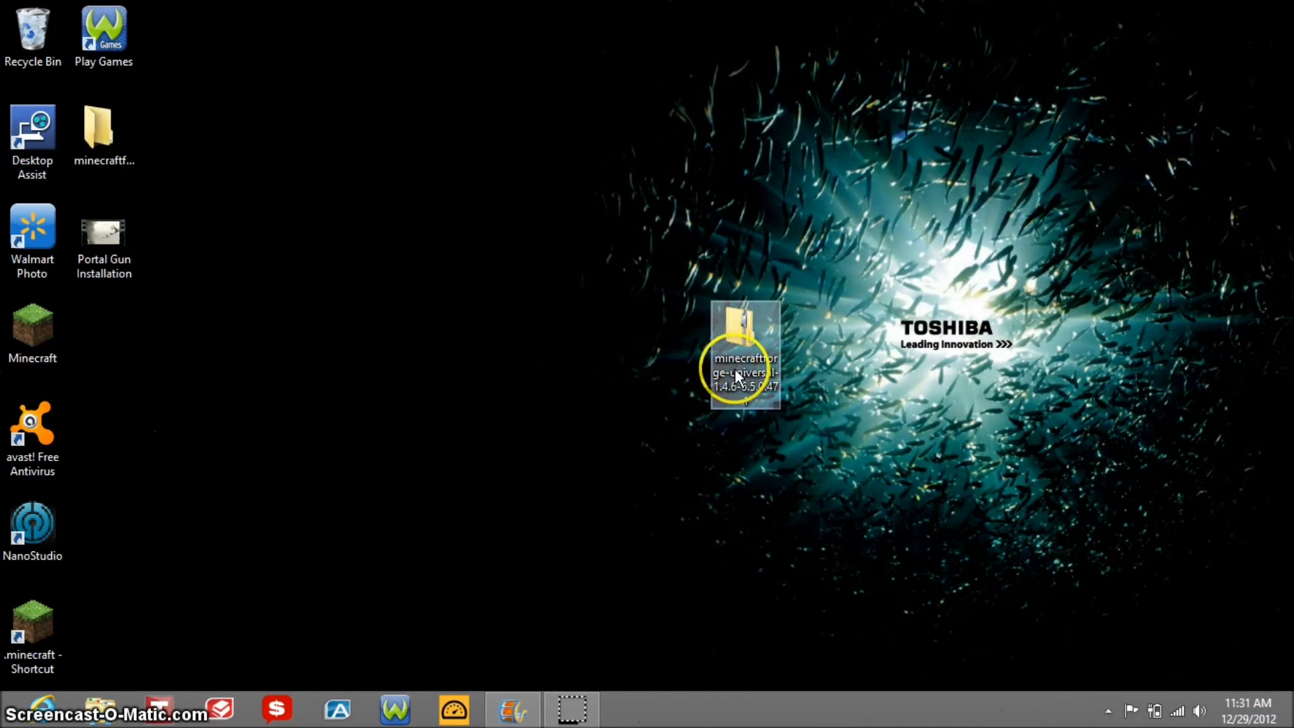
Drag the minecraftforge-universal-1.4.6-6.5.0.471 zip to the centre of the desktop
{"action": "mouse_move", "coordinate": [735, 368]}
{"action": "left_mouse_down"}
{"action": "mouse_move", "coordinate": [509, 378]}
{"action": "mouse_move", "coordinate": [548, 219]}
{"action": "mouse_move", "coordinate": [734, 257]}
{"action": "mouse_move", "coordinate": [774, 428]}
{"action": "mouse_move", "coordinate": [738, 376]}
{"action": "mouse_move", "coordinate": [615, 369]}
{"action": "mouse_move", "coordinate": [549, 211]}
{"action": "mouse_move", "coordinate": [797, 243]}
{"action": "mouse_move", "coordinate": [802, 400]}
{"action": "left_mouse_up"}
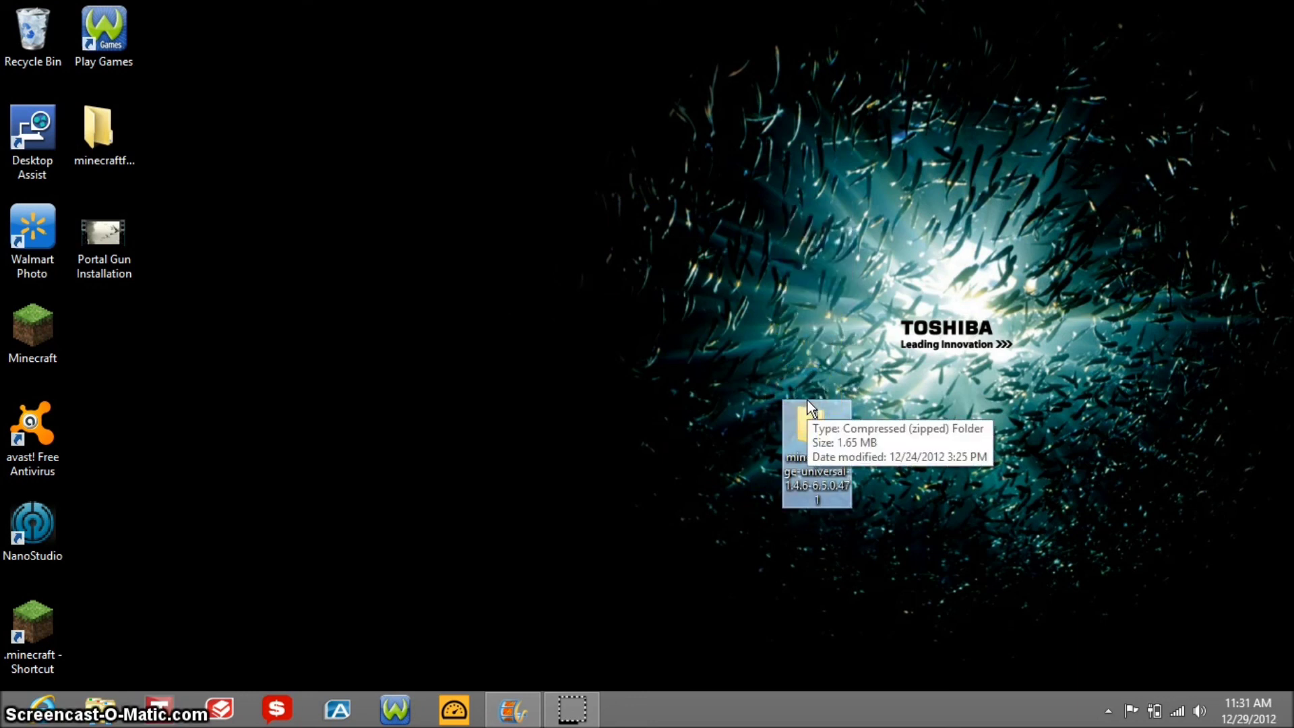
{"action": "left_click", "coordinate": [827, 444]}
{"action": "mouse_move", "coordinate": [827, 444]}
{"action": "left_mouse_down"}
{"action": "mouse_move", "coordinate": [600, 443]}
{"action": "mouse_move", "coordinate": [609, 297]}
{"action": "mouse_move", "coordinate": [610, 323]}
{"action": "mouse_move", "coordinate": [891, 333]}
{"action": "mouse_move", "coordinate": [900, 477]}
{"action": "mouse_move", "coordinate": [635, 457]}
{"action": "mouse_move", "coordinate": [641, 301]}
{"action": "mouse_move", "coordinate": [896, 350]}
{"action": "mouse_move", "coordinate": [688, 271]}
{"action": "mouse_move", "coordinate": [617, 361]}
{"action": "mouse_move", "coordinate": [709, 394]}
{"action": "mouse_move", "coordinate": [721, 280]}
{"action": "mouse_move", "coordinate": [819, 246]}
{"action": "mouse_move", "coordinate": [819, 270]}
{"action": "mouse_move", "coordinate": [935, 415]}
{"action": "mouse_move", "coordinate": [838, 355]}
{"action": "mouse_move", "coordinate": [771, 391]}
{"action": "mouse_move", "coordinate": [645, 396]}
{"action": "left_mouse_up"}
{"action": "mouse_move", "coordinate": [755, 445]}
{"action": "left_mouse_down"}
{"action": "mouse_move", "coordinate": [617, 448]}
{"action": "mouse_move", "coordinate": [606, 347]}
{"action": "mouse_move", "coordinate": [489, 449]}
{"action": "left_mouse_up"}
{"action": "mouse_move", "coordinate": [482, 445]}
{"action": "left_mouse_down"}
{"action": "mouse_move", "coordinate": [706, 444]}
{"action": "mouse_move", "coordinate": [702, 366]}
{"action": "mouse_move", "coordinate": [737, 298]}
{"action": "left_mouse_up"}
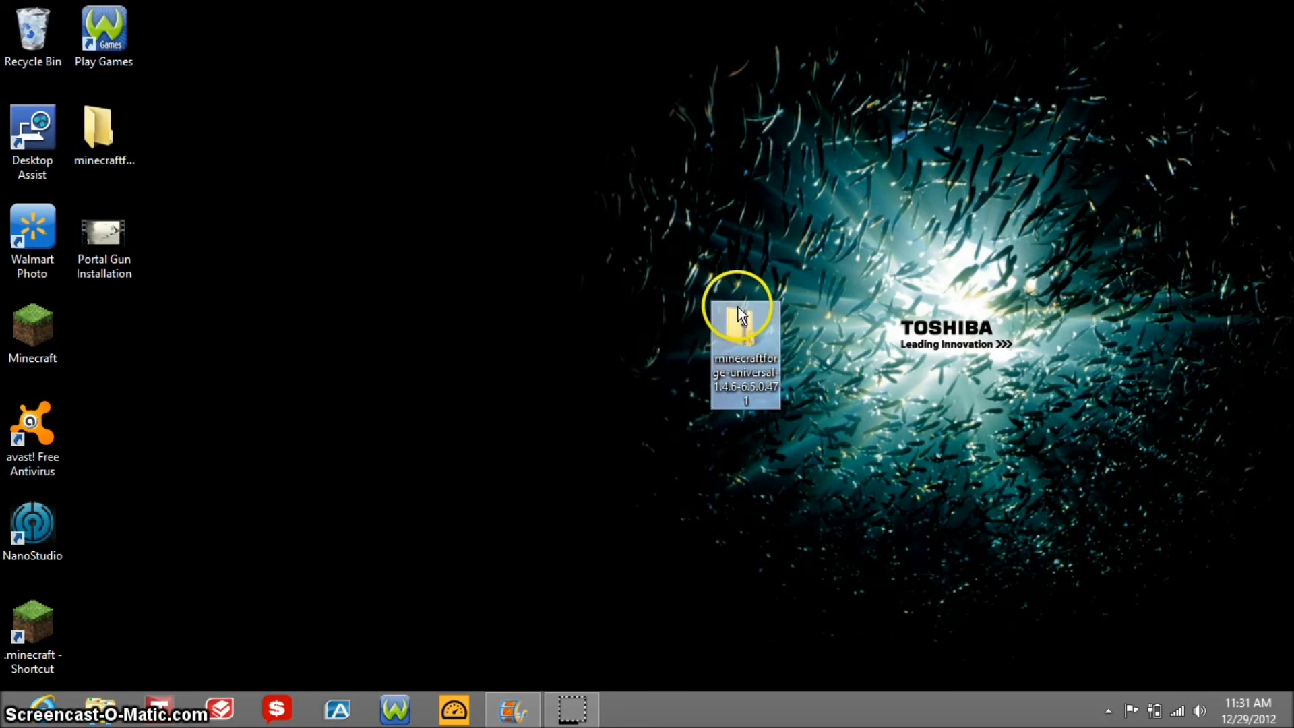
{"action": "left_click_drag", "start_coordinate": [957, 413], "coordinate": [909, 443]}
{"action": "mouse_move", "coordinate": [754, 458]}
{"action": "left_mouse_down"}
{"action": "mouse_move", "coordinate": [631, 391]}
{"action": "mouse_move", "coordinate": [617, 366]}
{"action": "mouse_move", "coordinate": [591, 462]}
{"action": "left_mouse_up"}
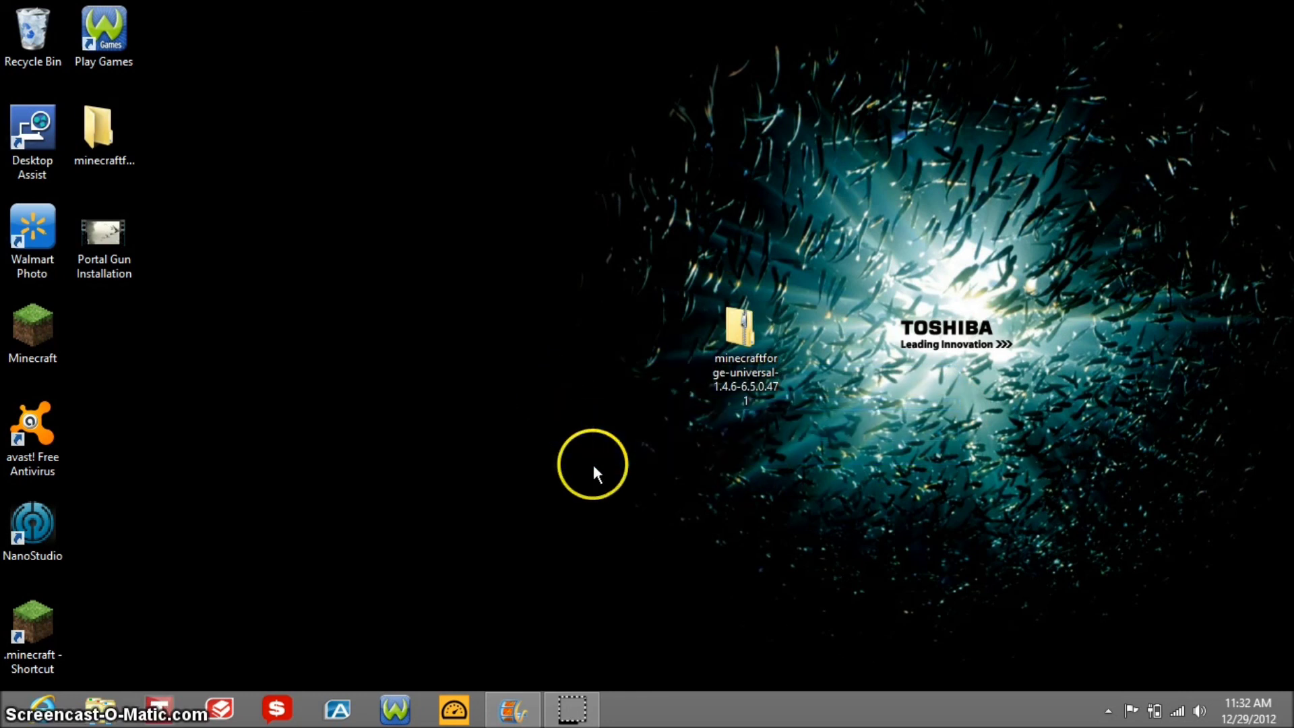
{"action": "left_click_drag", "start_coordinate": [731, 382], "coordinate": [509, 373]}
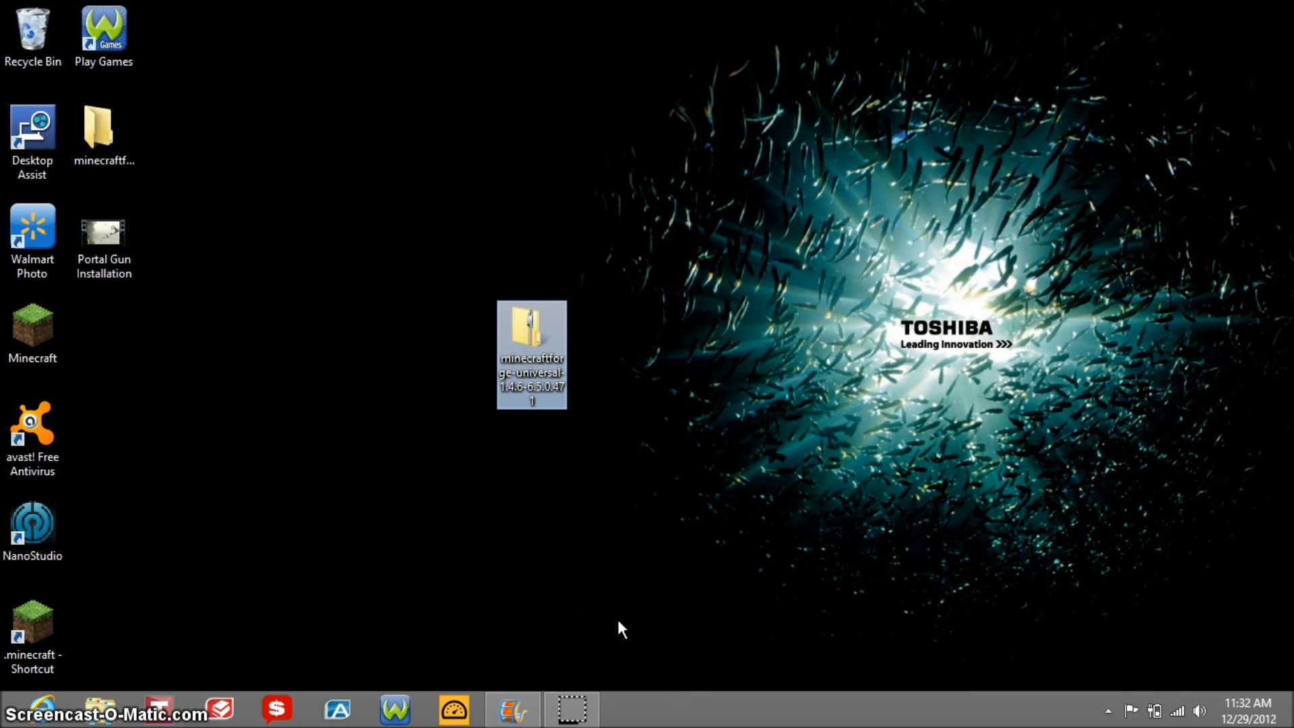
{"action": "mouse_move", "coordinate": [574, 712]}
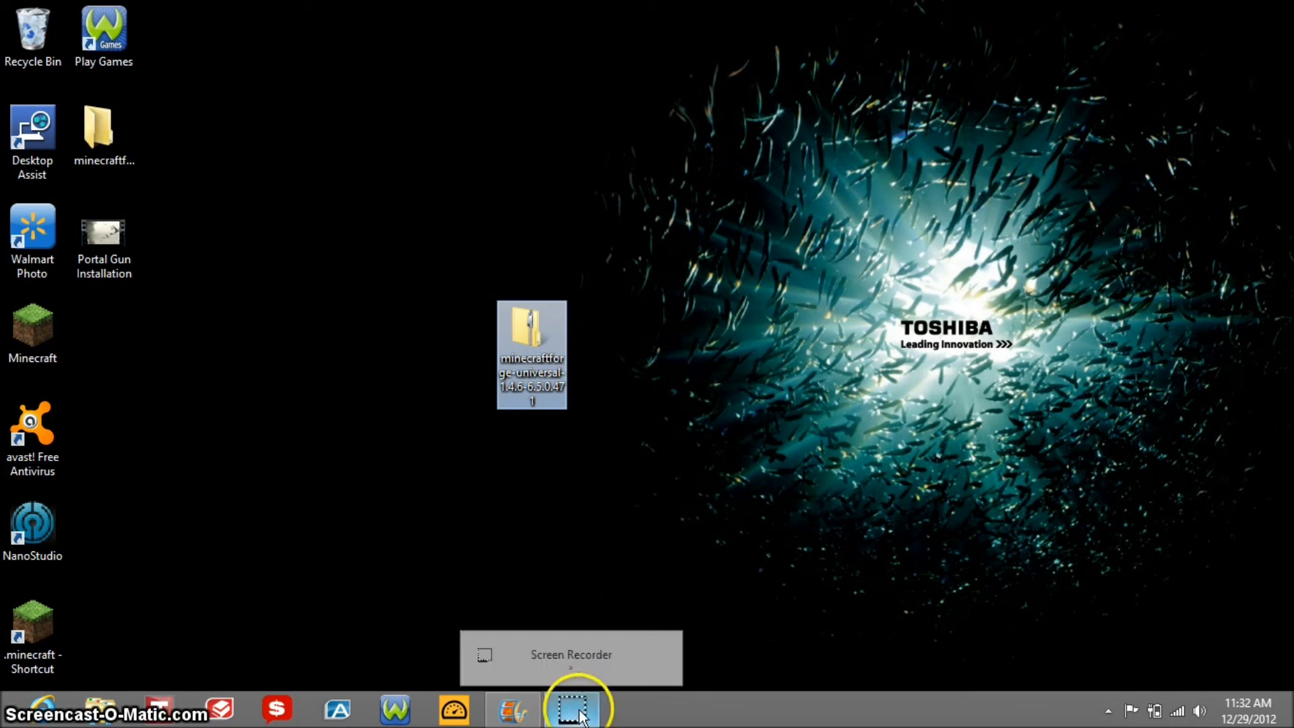